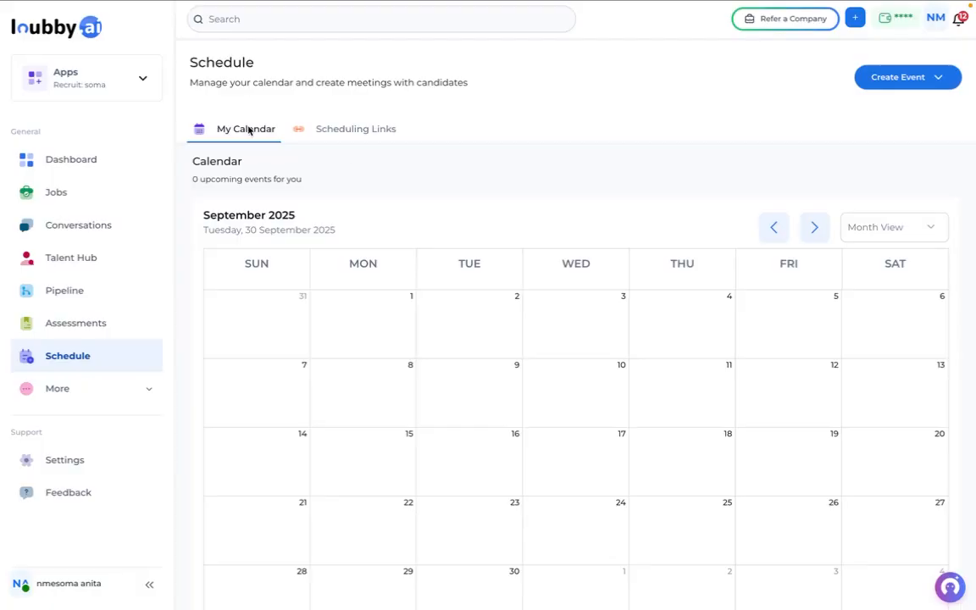
# - Open a Manual Schedule event form titled 'connect tech' with a Connect Tech gathering description
pyautogui.click(340, 131)
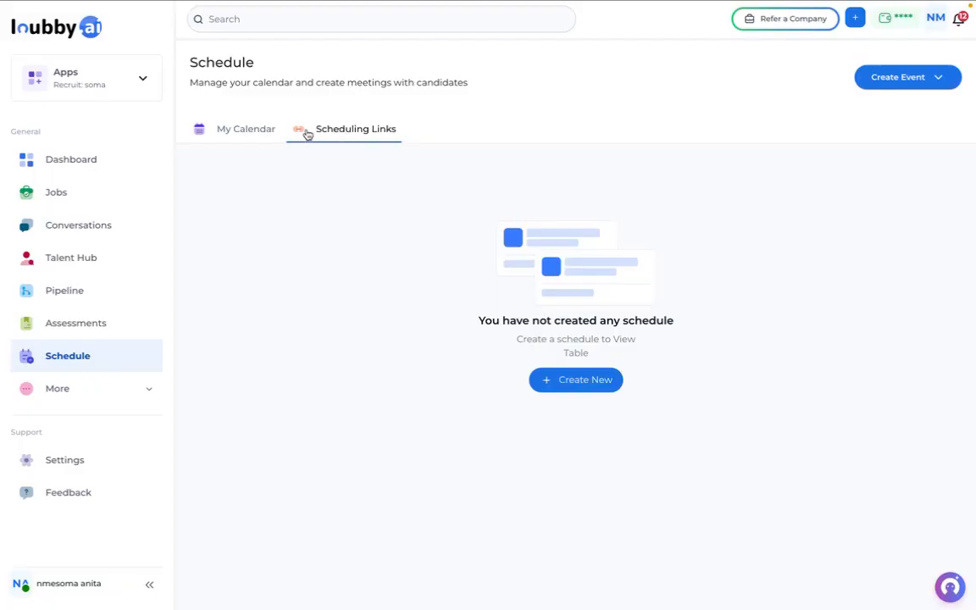
pyautogui.click(257, 135)
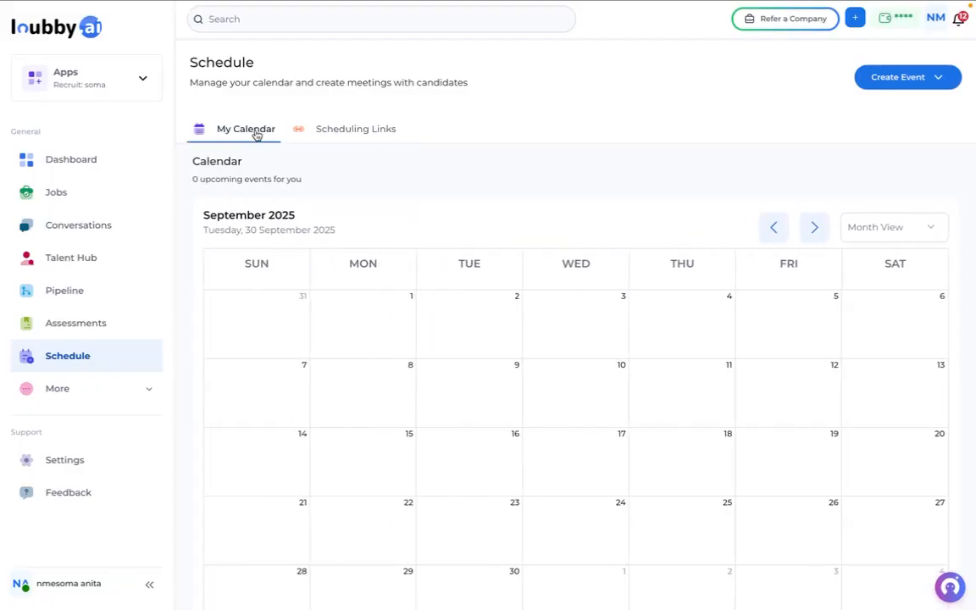
pyautogui.click(931, 79)
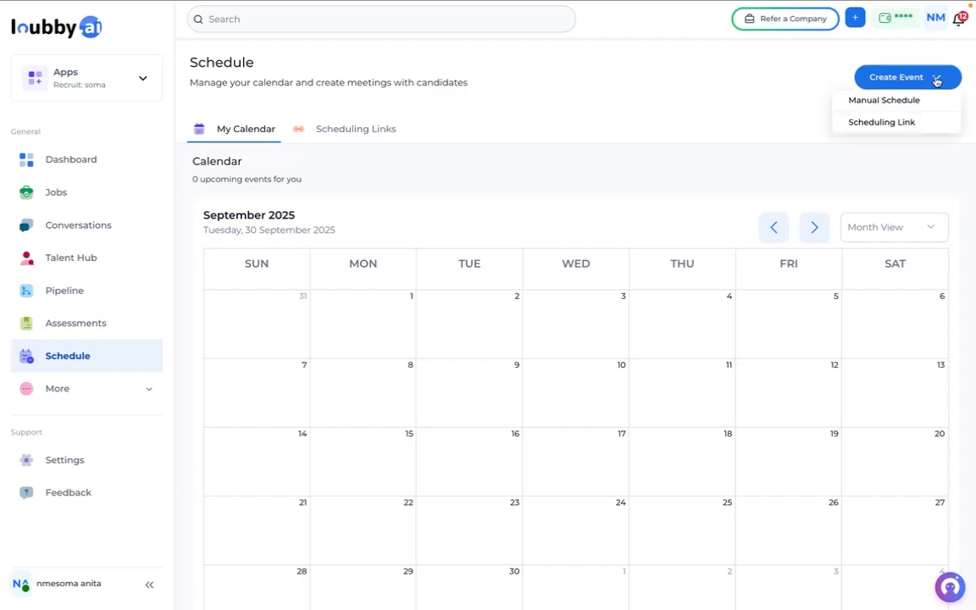
pyautogui.click(897, 102)
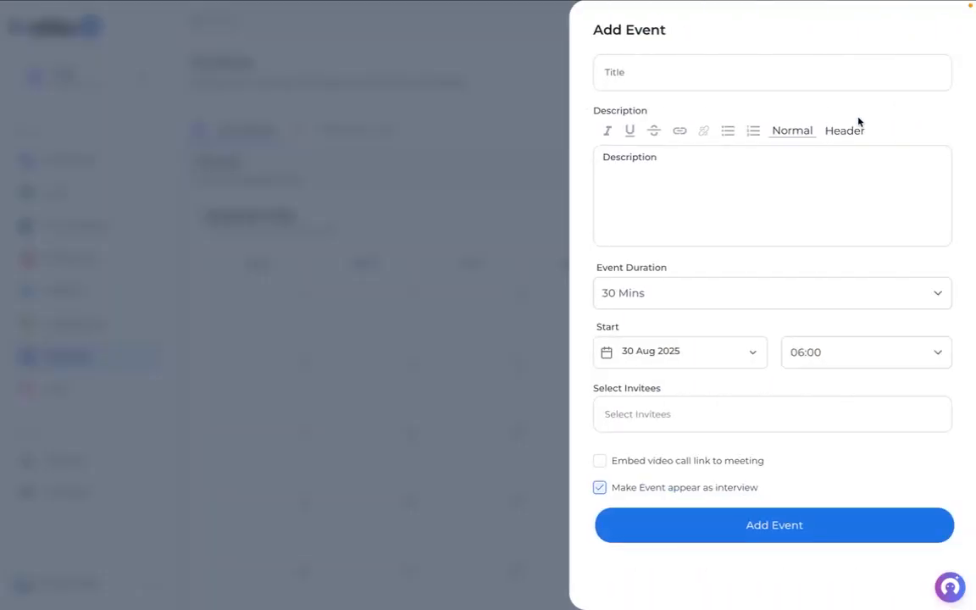
pyautogui.click(533, 201)
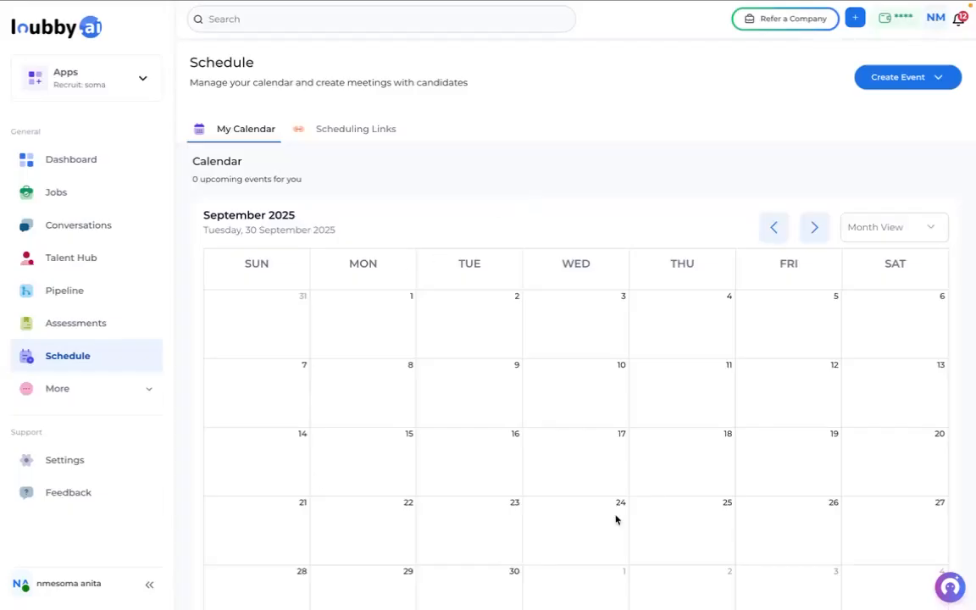
pyautogui.click(568, 327)
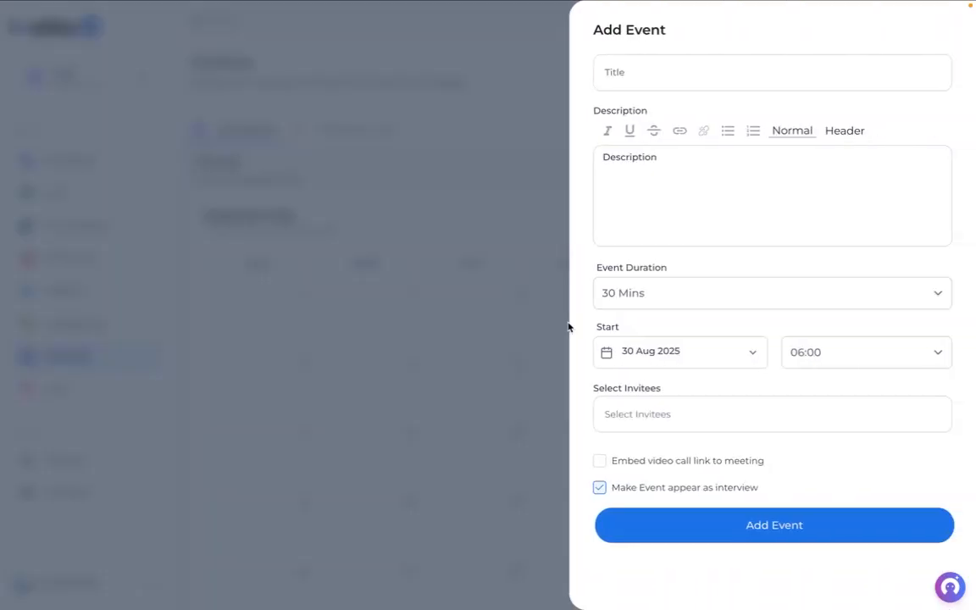
pyautogui.click(628, 76)
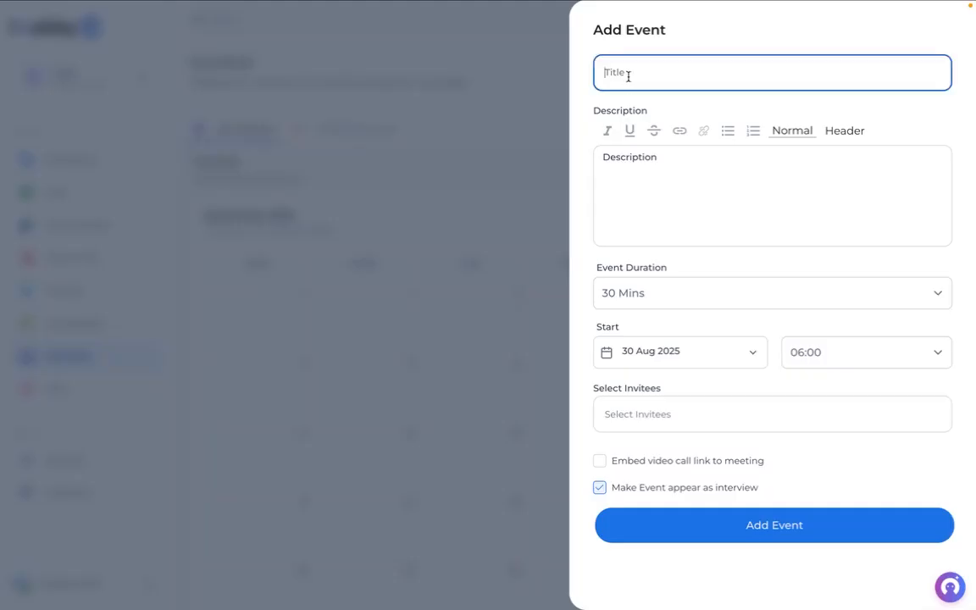
pyautogui.write('connect tech')
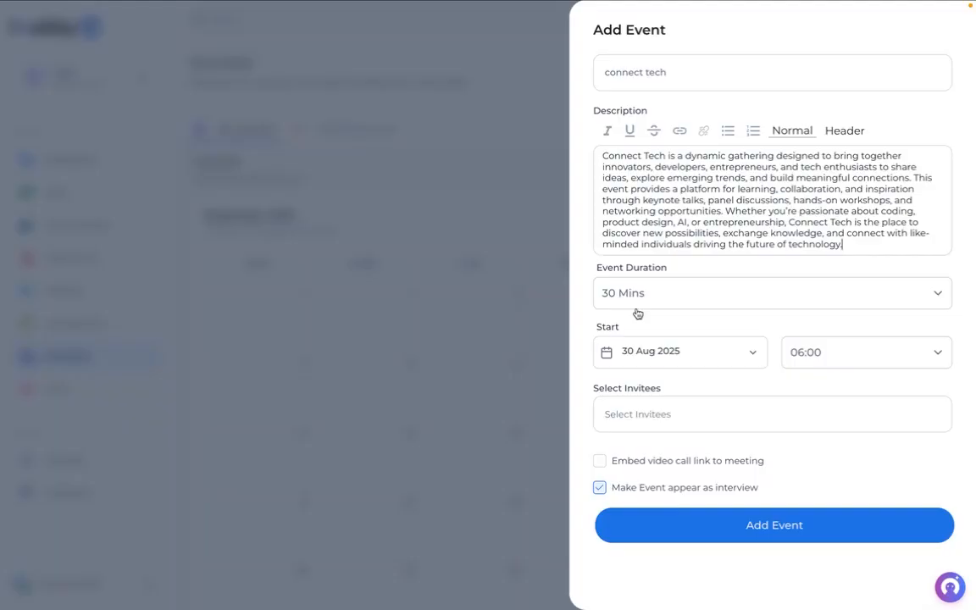
# - Give the event a 1 Hour duration starting 01 Sep 2025 at 12:00
pyautogui.click(677, 295)
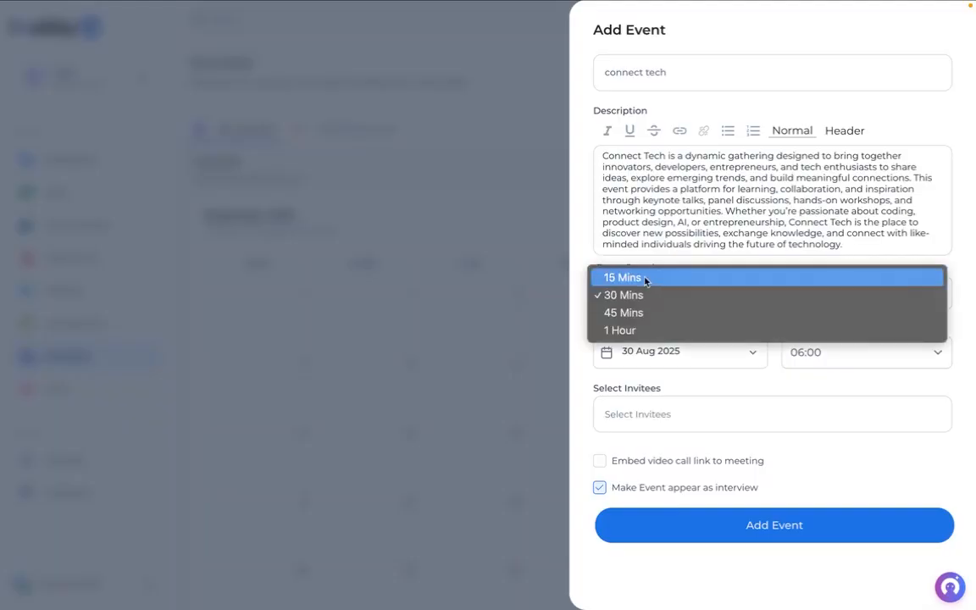
pyautogui.click(645, 330)
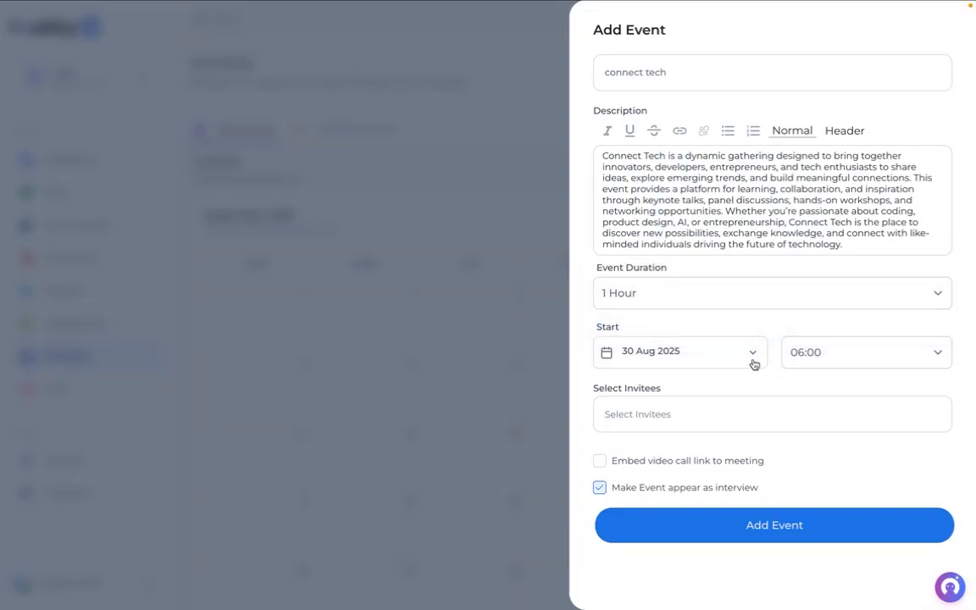
pyautogui.click(753, 354)
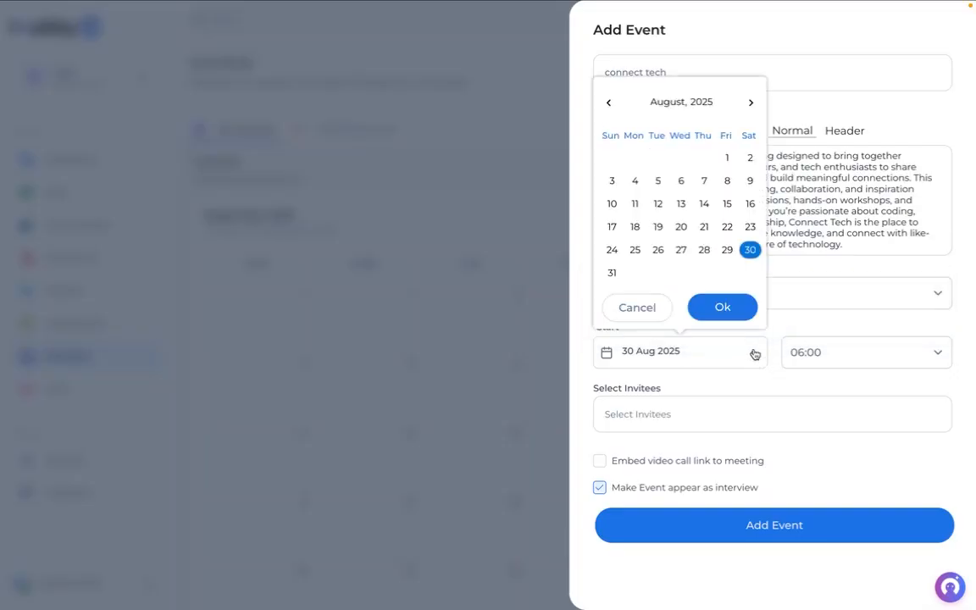
pyautogui.click(750, 101)
pyautogui.click(634, 158)
pyautogui.click(718, 301)
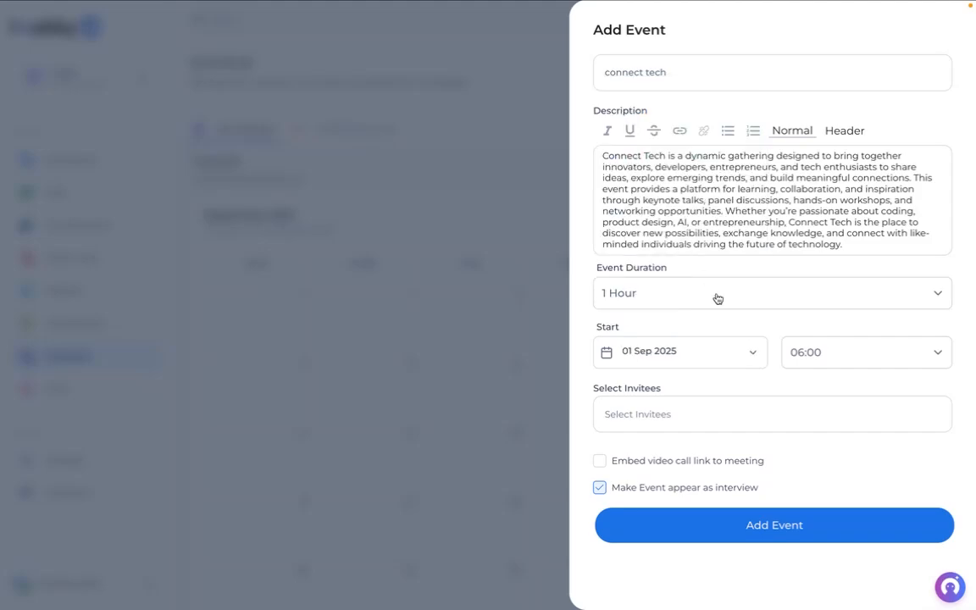
pyautogui.click(828, 362)
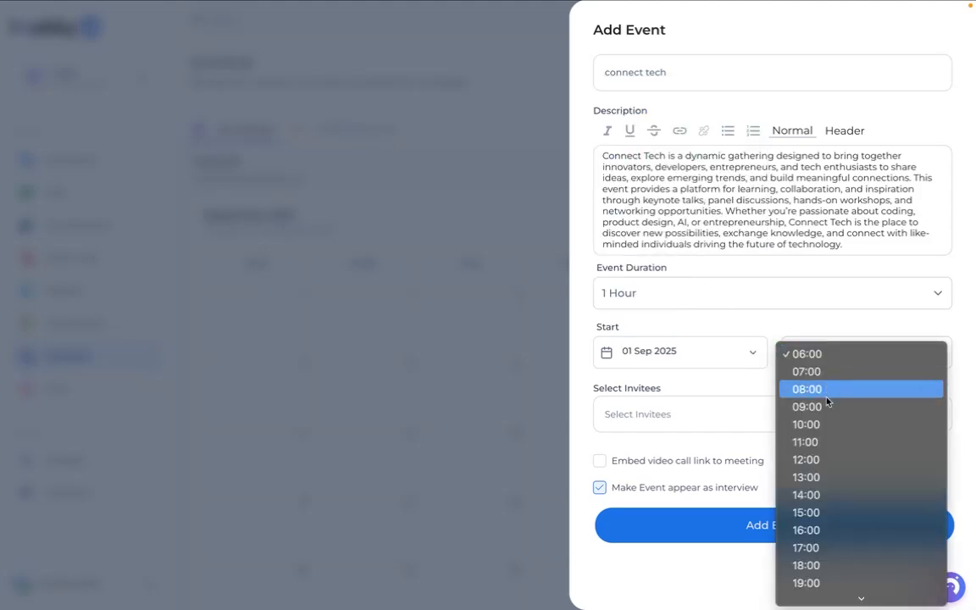
pyautogui.click(819, 462)
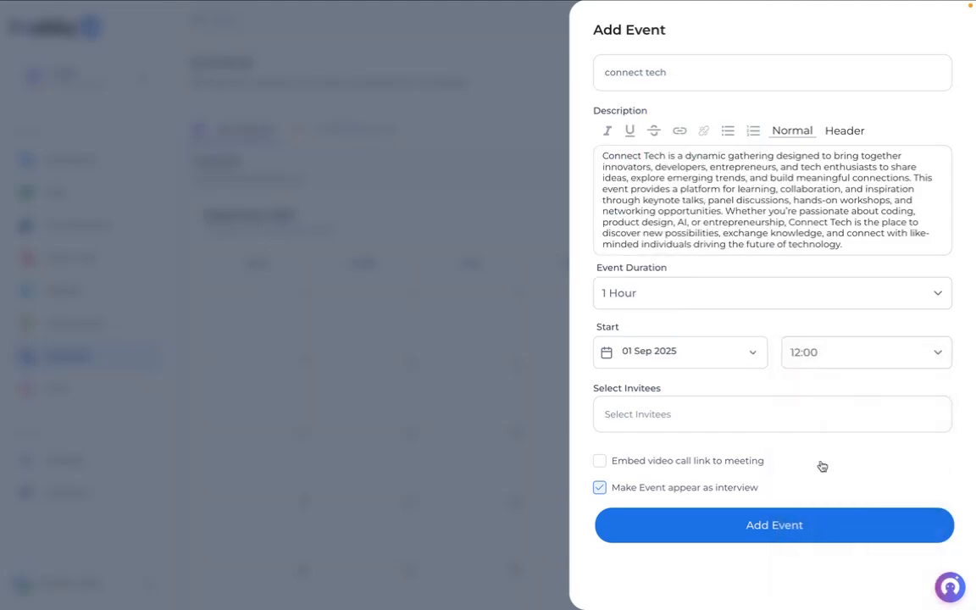
# - Search contacts with 'lo' and add the matching people as invitees
pyautogui.click(639, 425)
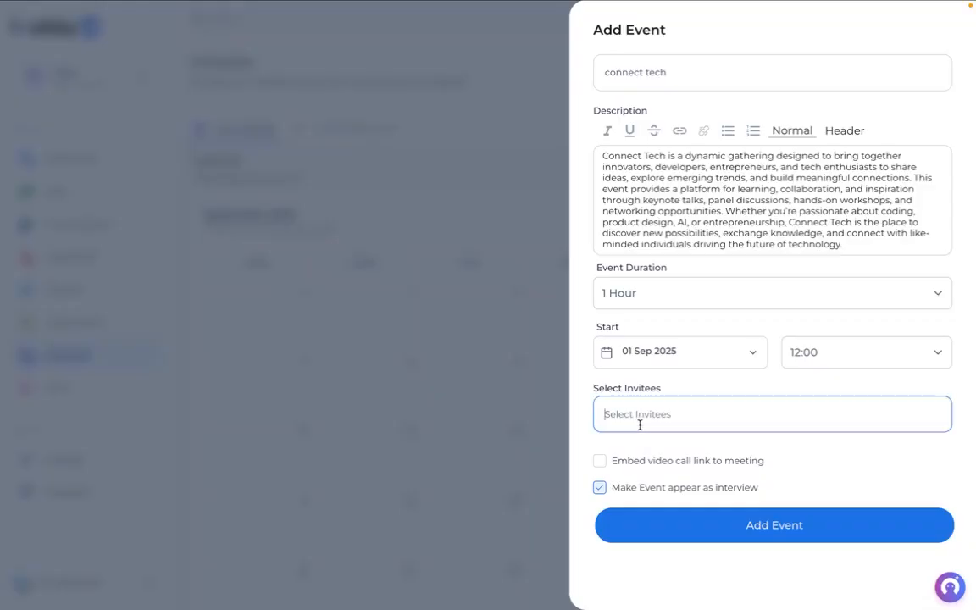
pyautogui.write('love')
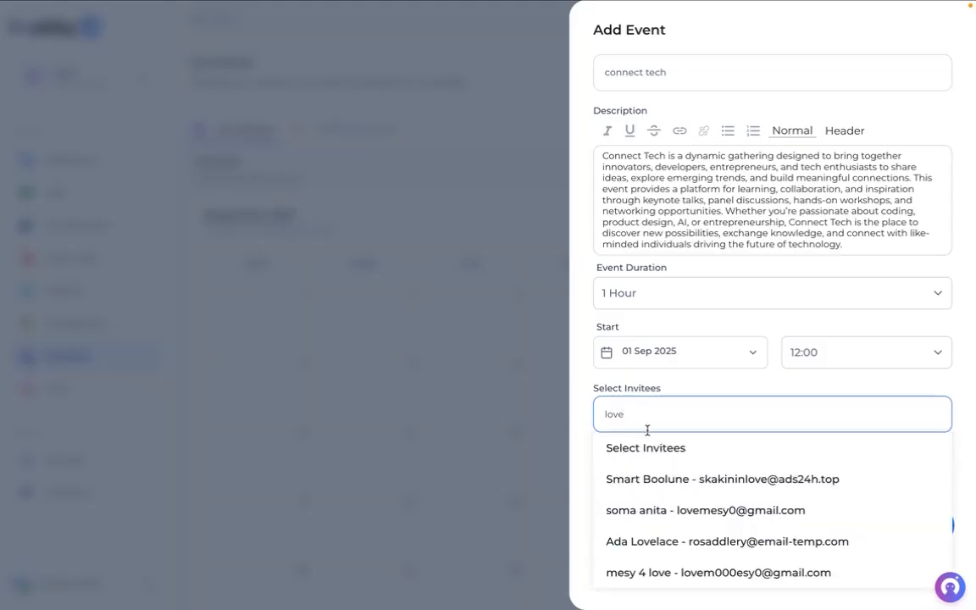
pyautogui.click(647, 505)
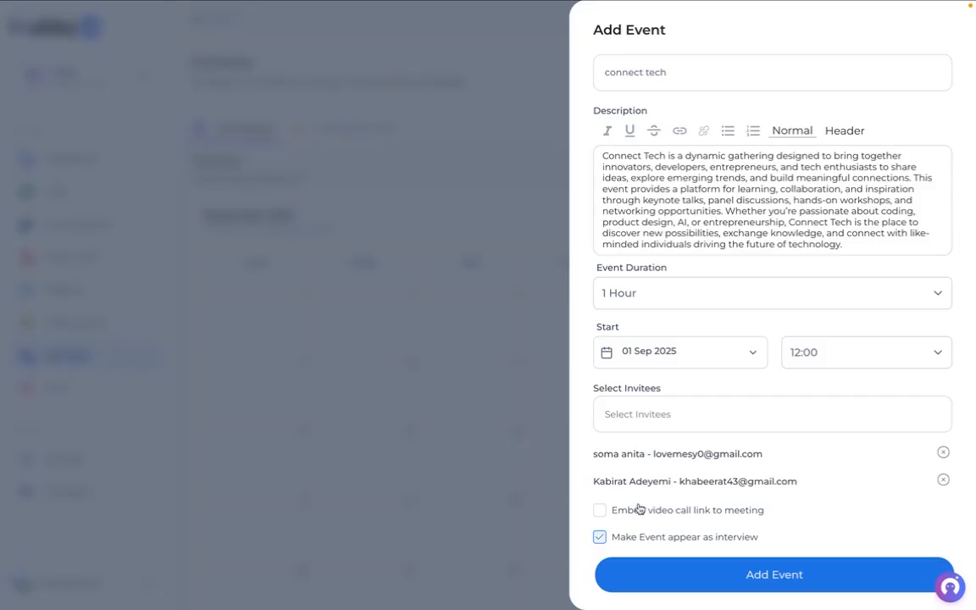
# - Embed a generated Loubby video call link and save the event to 1 September
pyautogui.click(600, 510)
pyautogui.scroll(-1, 603, 512)
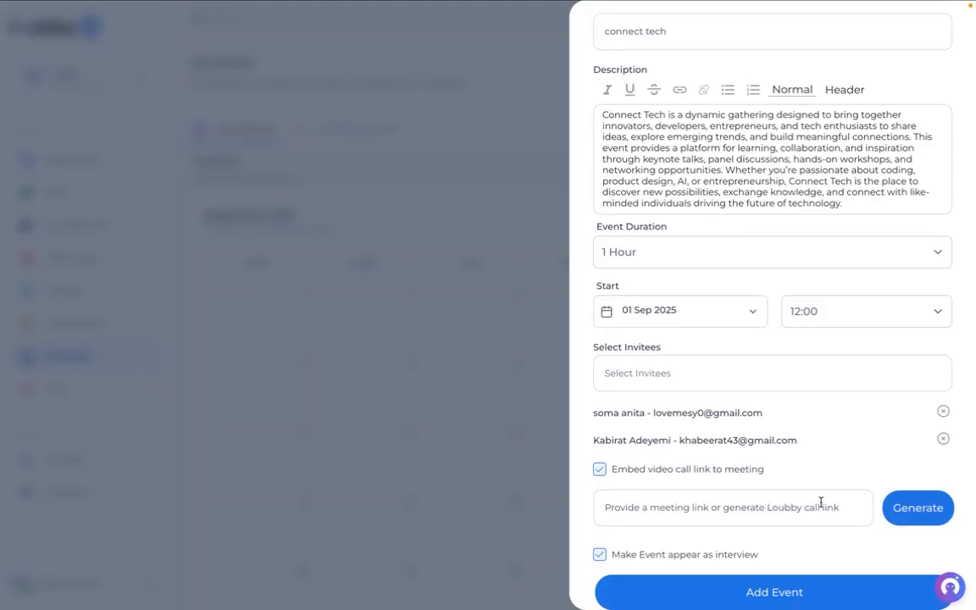
pyautogui.click(915, 508)
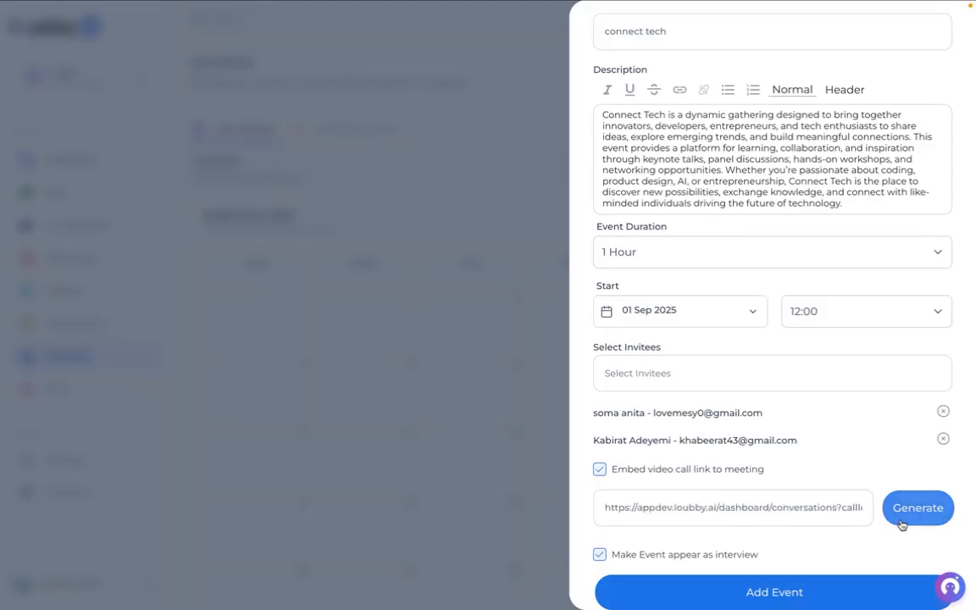
pyautogui.click(749, 593)
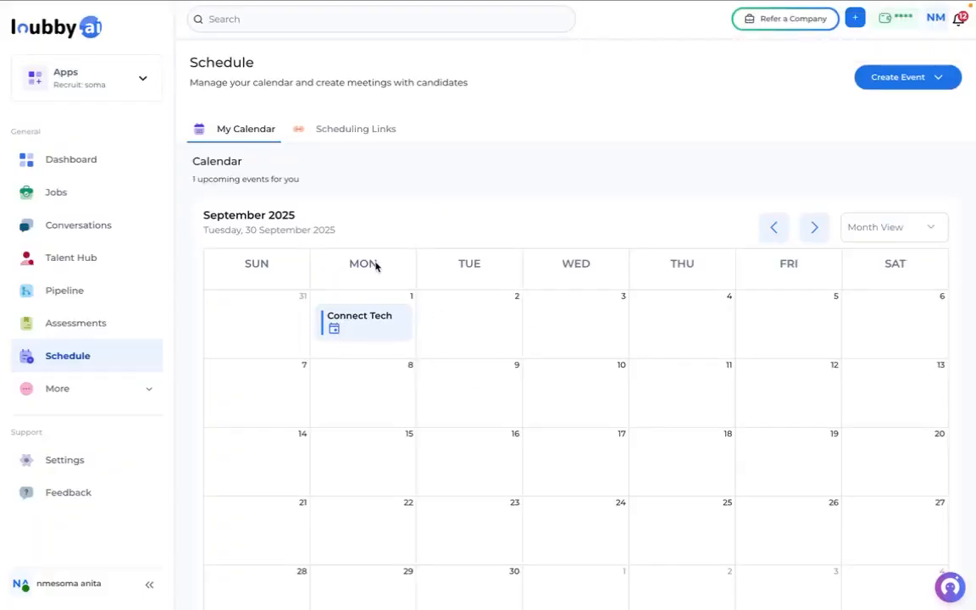
# - Change the Connect Tech event's start time to 11:00, save the edit, and close the details
pyautogui.click(351, 318)
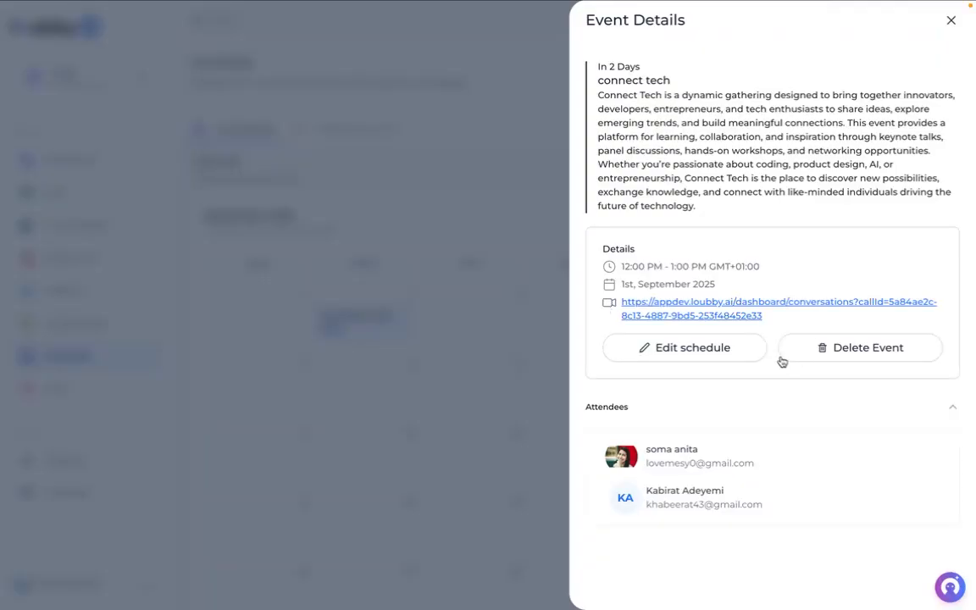
pyautogui.click(732, 354)
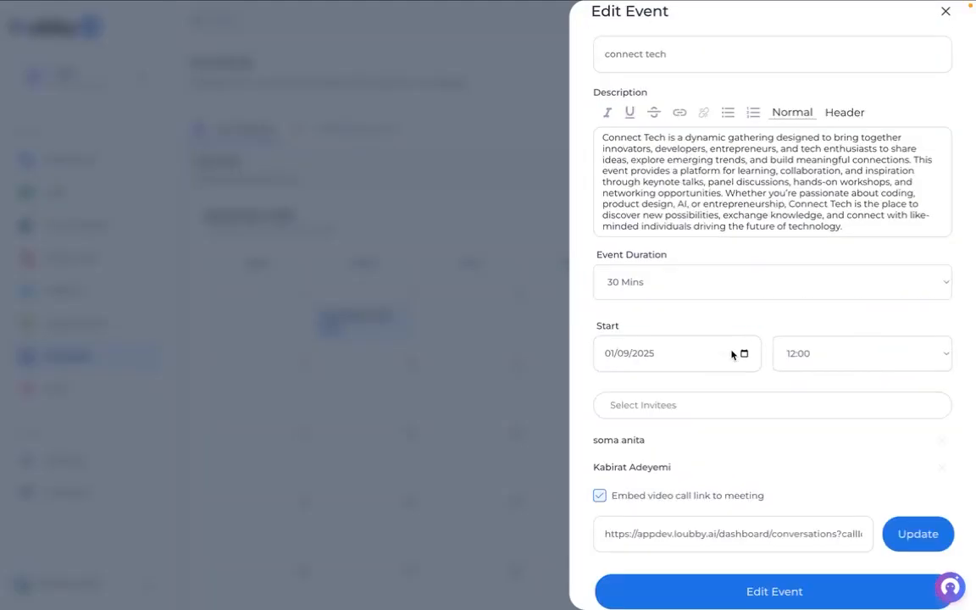
pyautogui.click(810, 353)
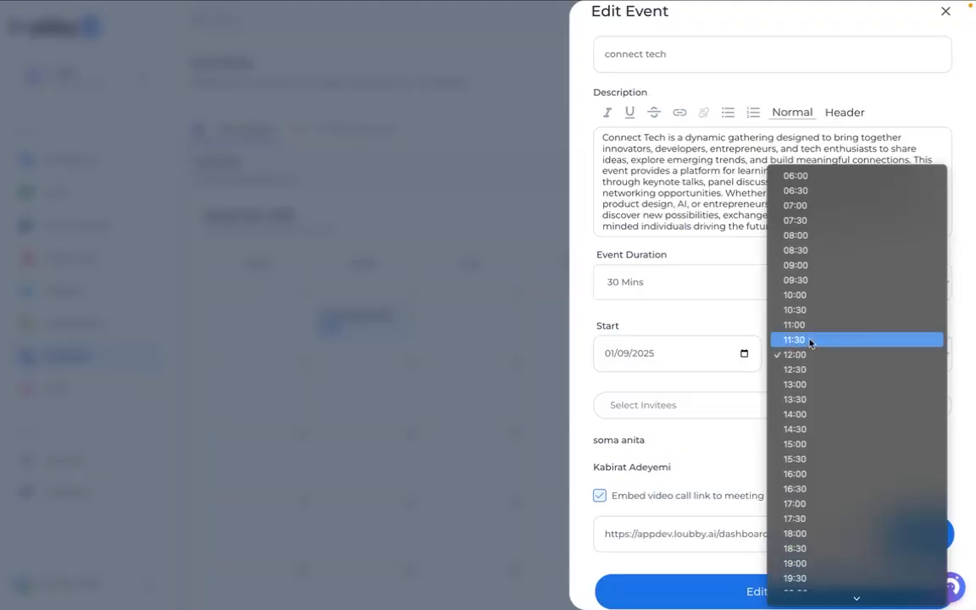
pyautogui.click(796, 325)
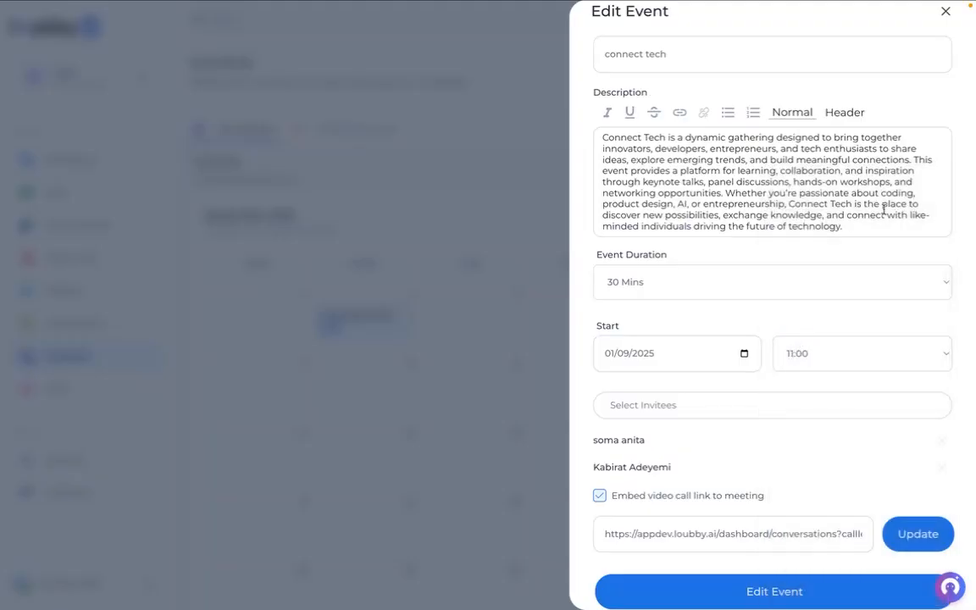
pyautogui.scroll(-1, 723, 322)
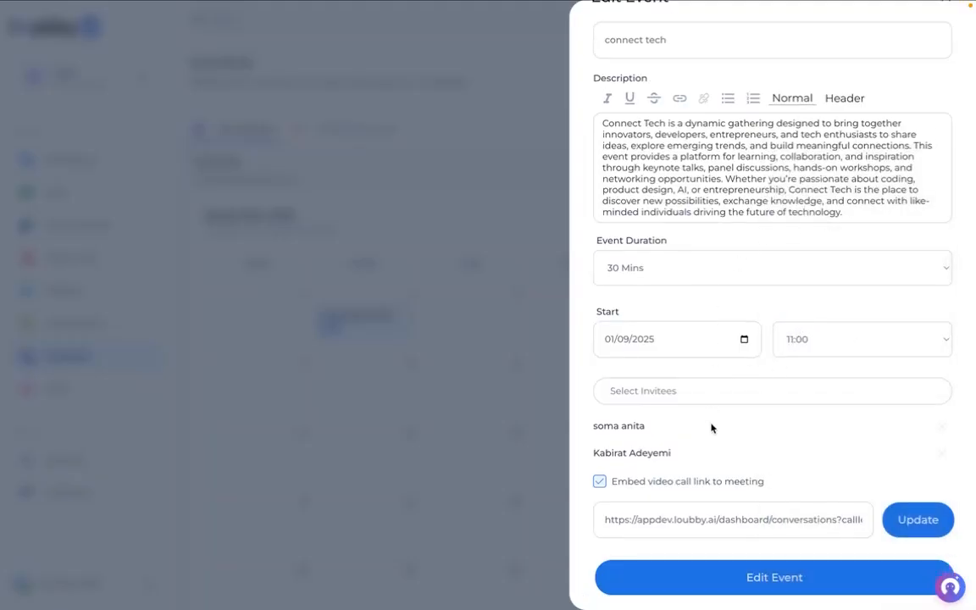
pyautogui.click(725, 580)
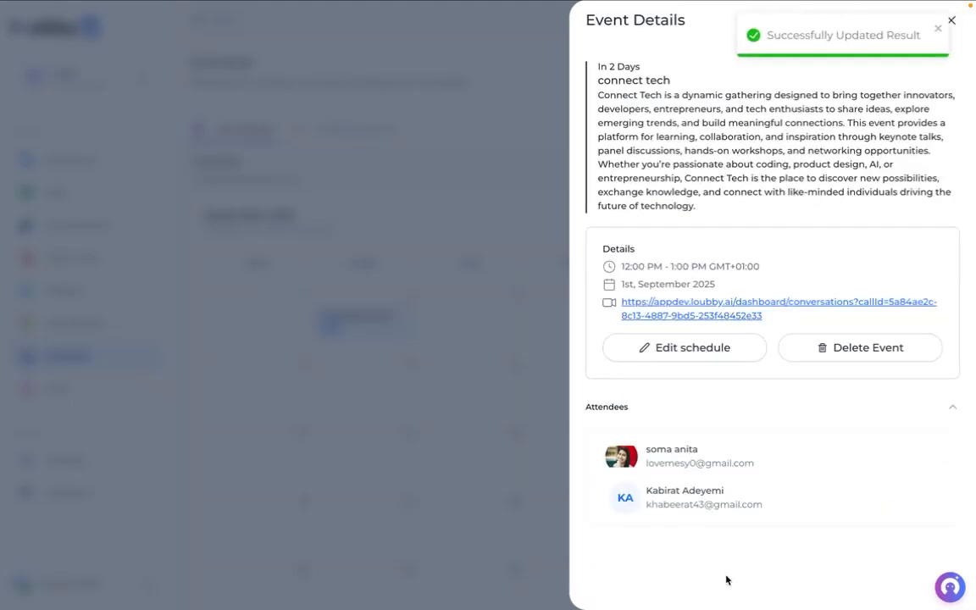
pyautogui.click(431, 376)
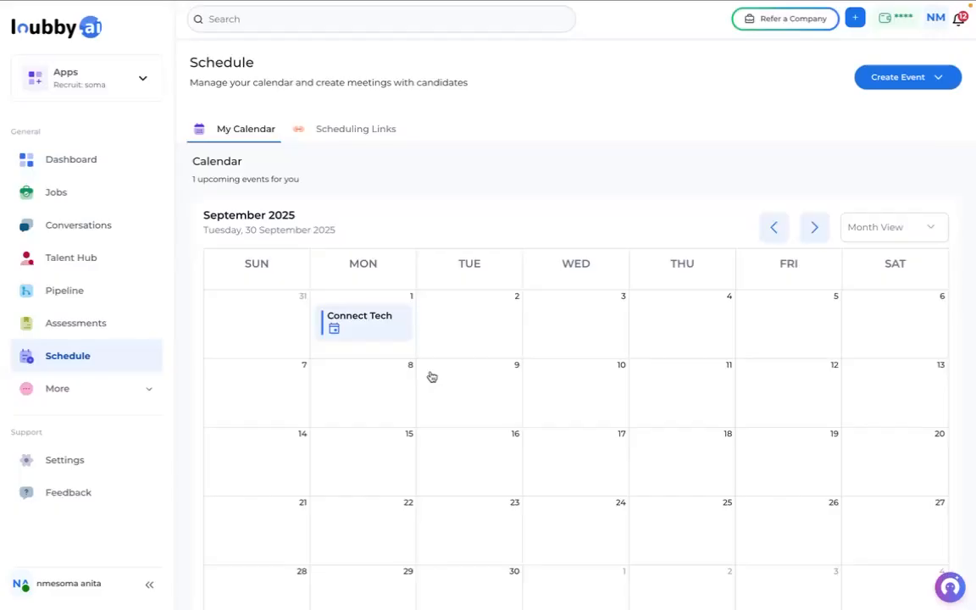
# - Start a new scheduling link named 'connect tech' with the pasted Connect Tech description
pyautogui.click(346, 128)
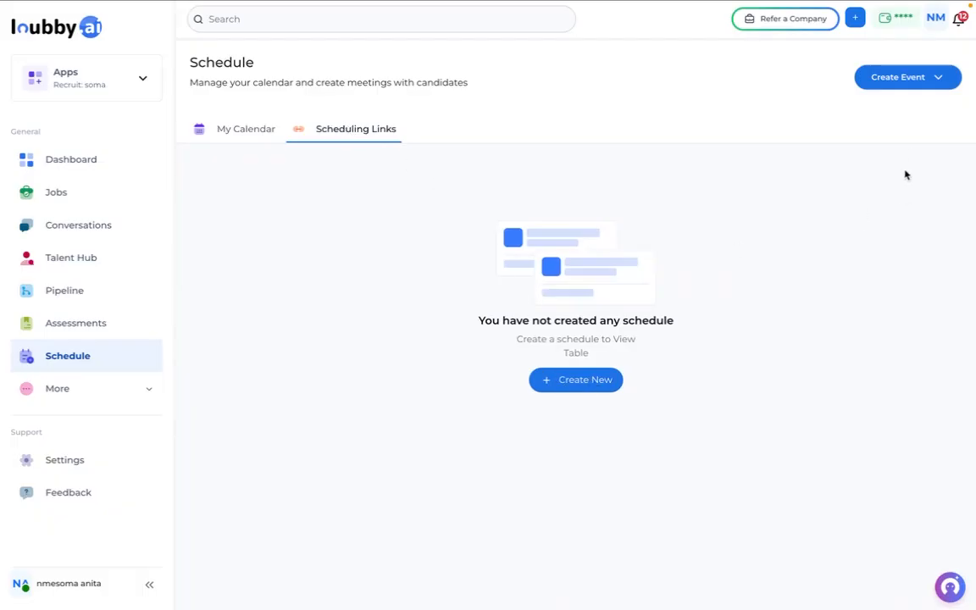
pyautogui.click(892, 80)
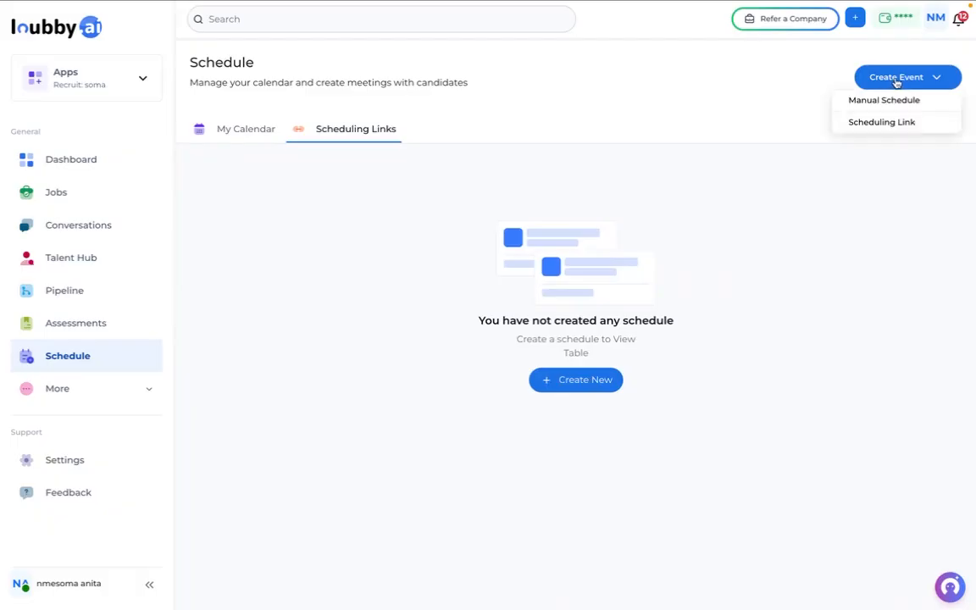
pyautogui.click(881, 124)
pyautogui.click(603, 96)
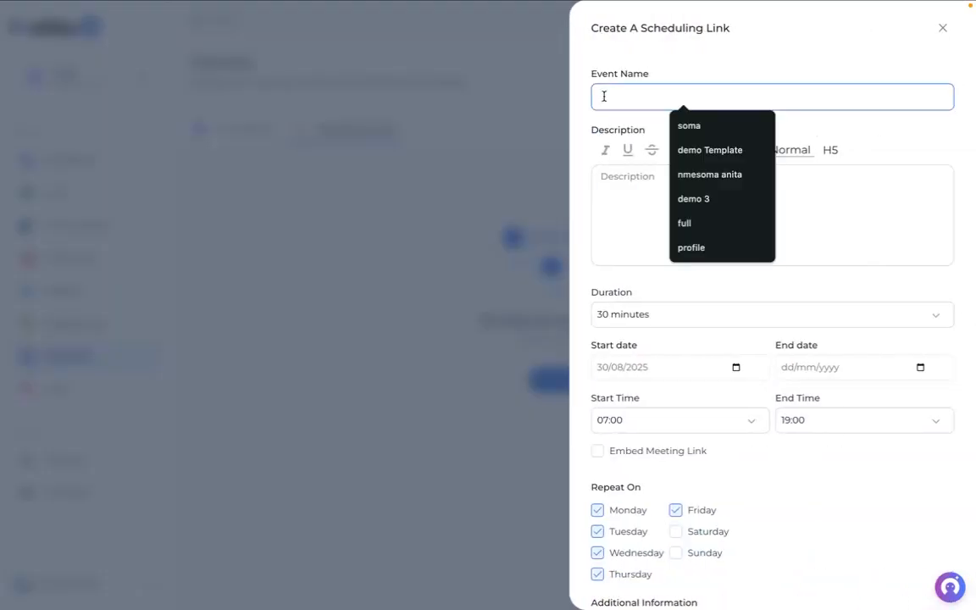
pyautogui.write('connect')
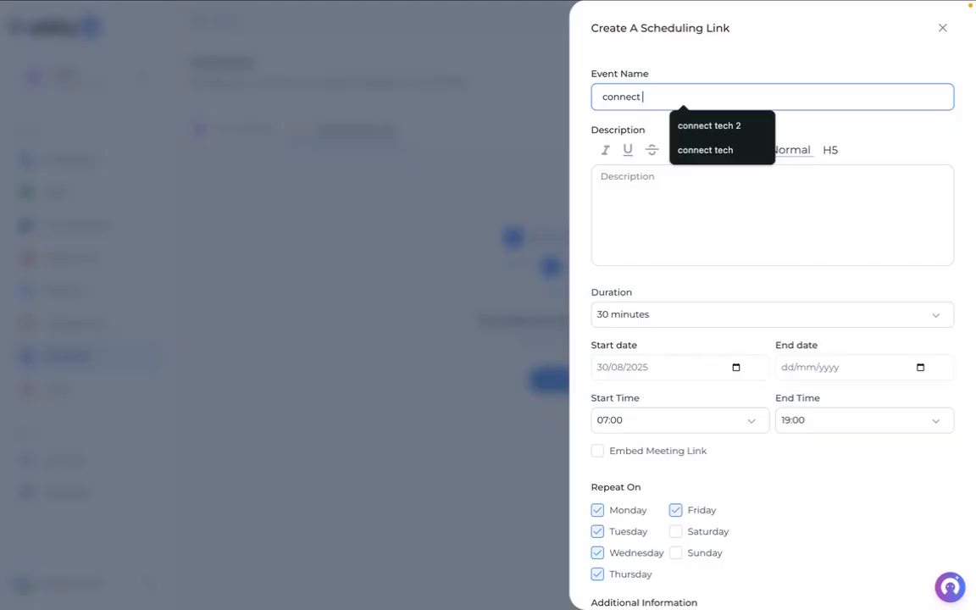
pyautogui.click(703, 150)
pyautogui.click(635, 203)
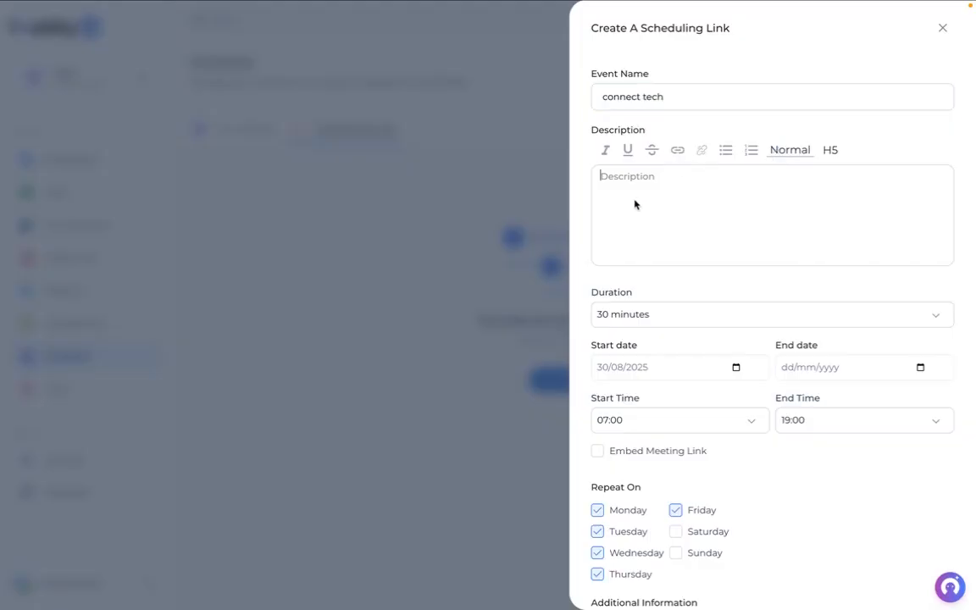
pyautogui.write('Connect Tech is a dynamic gathering designed to bring together innovators, developers, entrepreneurs, and tech enthusiasts to share ideas, explore emerging trends, and build meaningful connections. This event provides a platform for learning, collaboration, and inspiration through keynote talks, panel discussions, hands-on workshops, and networking opportunities. Whether you’re passionate about coding, product design, AI, or entrepreneurship, Connect Tech is the place to discover new possibilities, exchange knowledge, and connect with like-minded individuals driving the future of technology.')
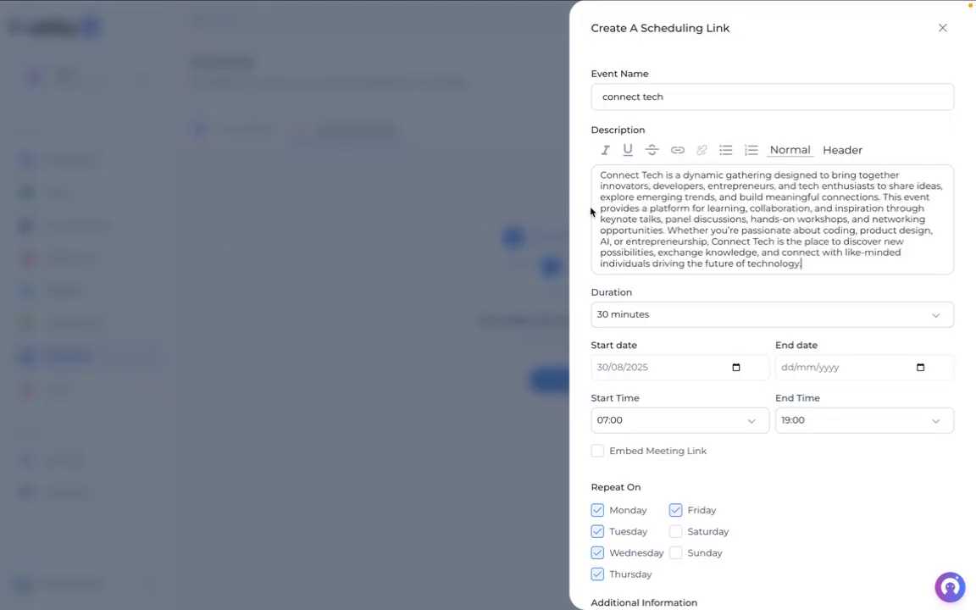
# - Set 45-minute slots running from 1 to 5 September 2025
pyautogui.scroll(-1, 727, 183)
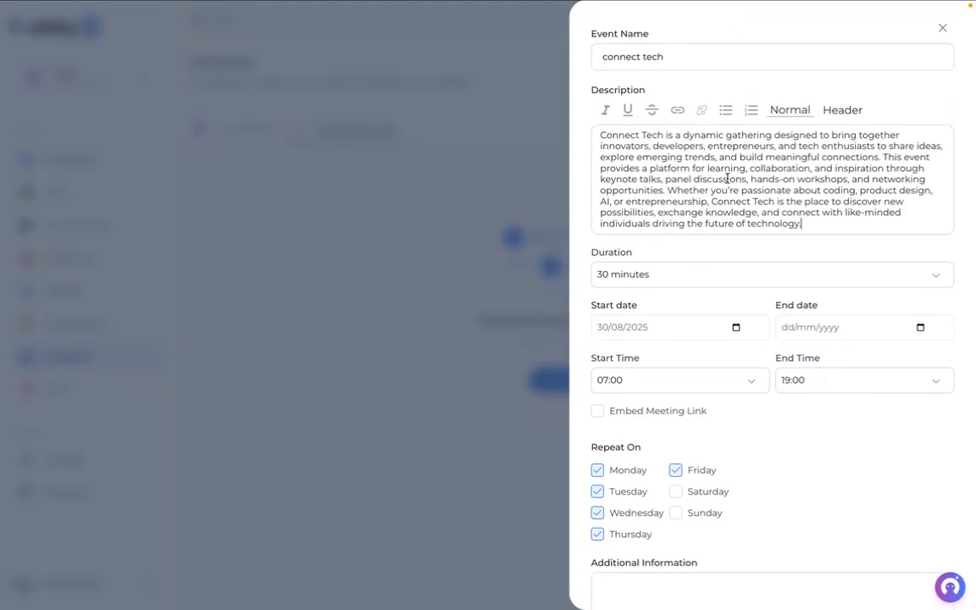
pyautogui.click(629, 279)
pyautogui.click(628, 290)
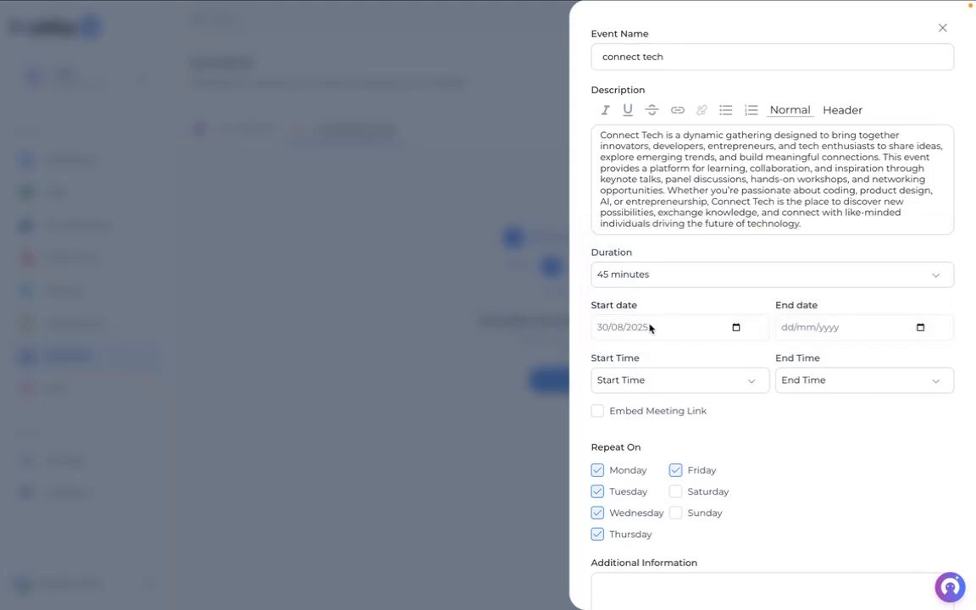
pyautogui.click(735, 326)
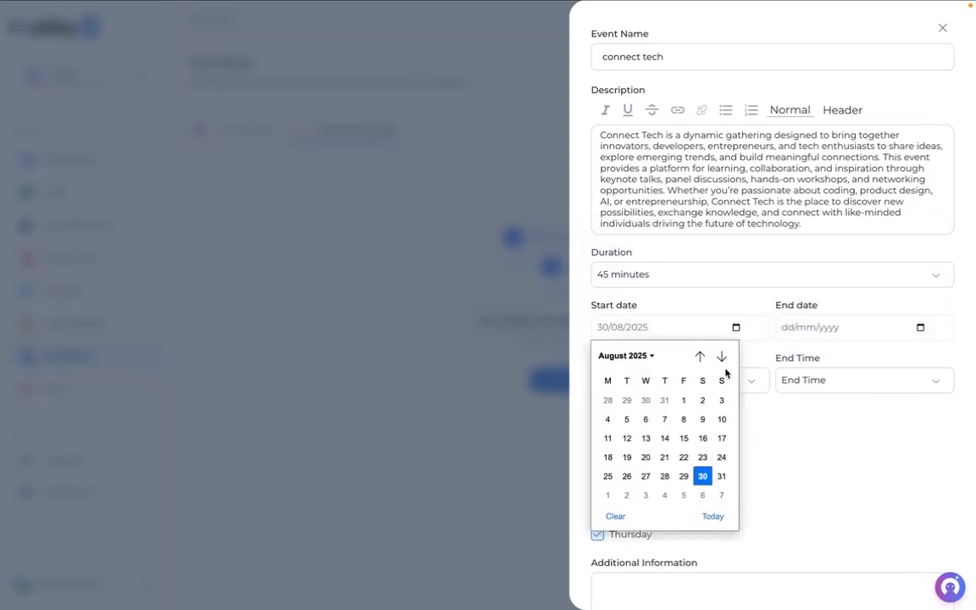
pyautogui.click(608, 494)
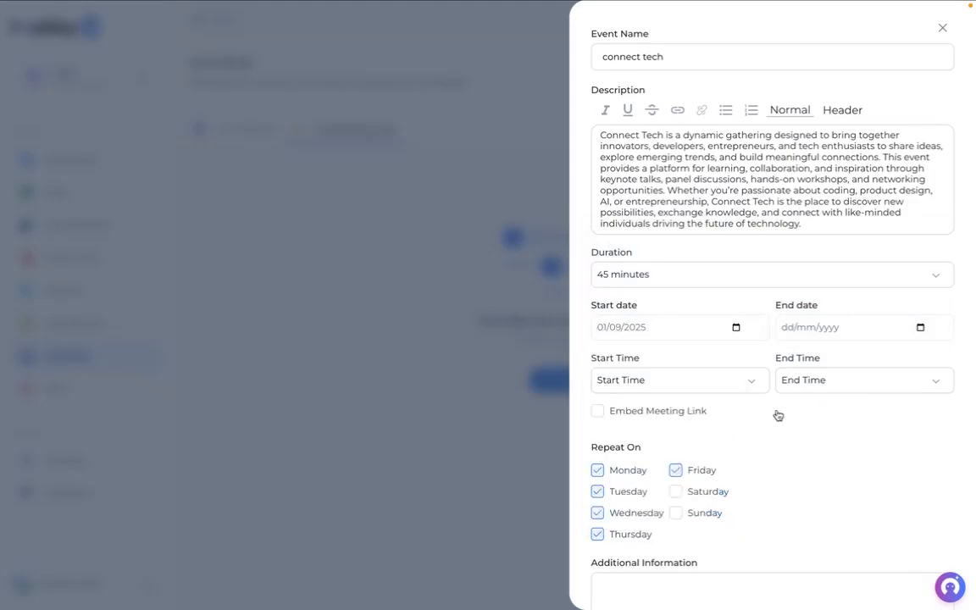
pyautogui.click(840, 383)
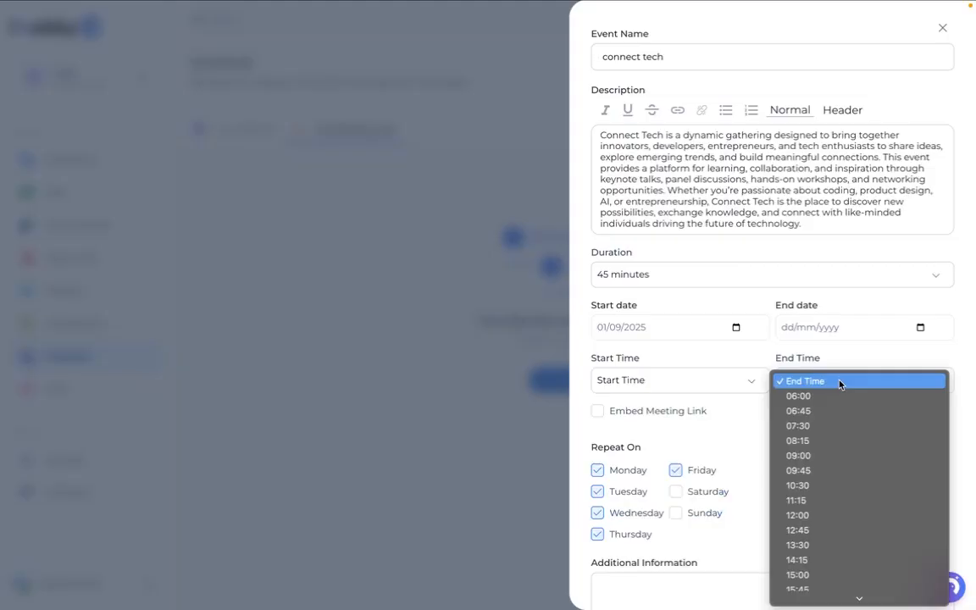
pyautogui.click(920, 329)
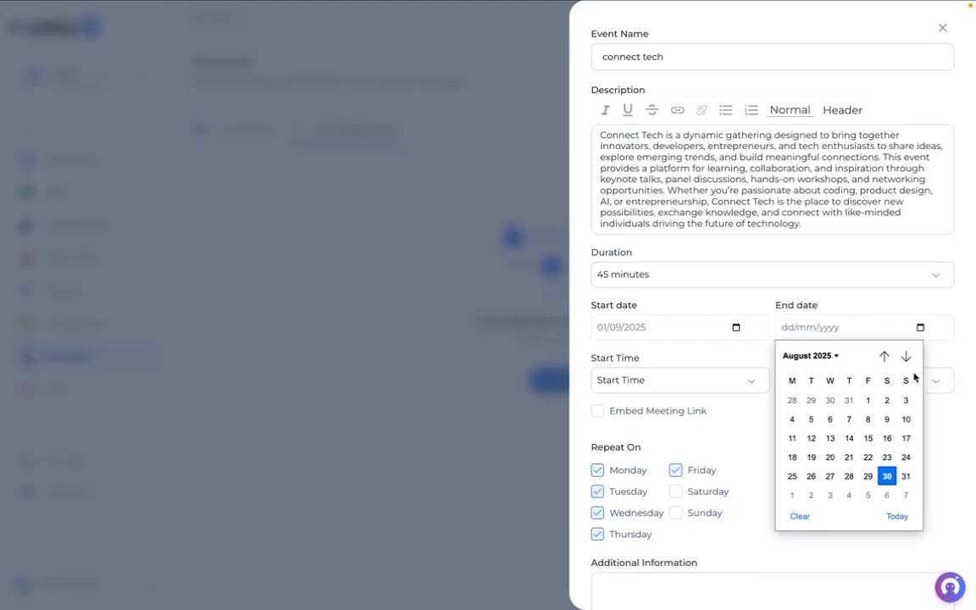
pyautogui.click(868, 497)
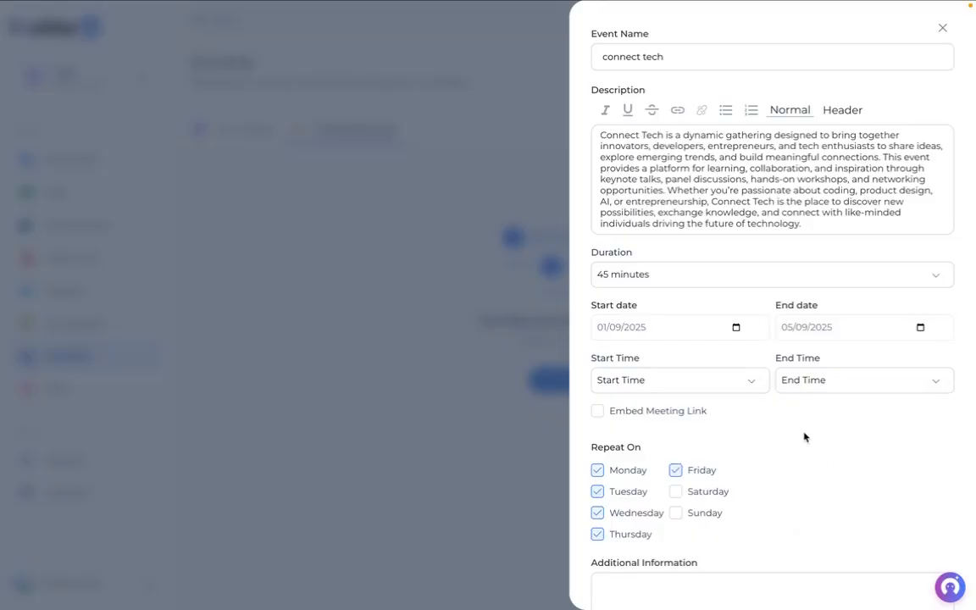
# - Make the daily hours 06:00 to 18:45 and enable Embed Meeting Link
pyautogui.click(754, 383)
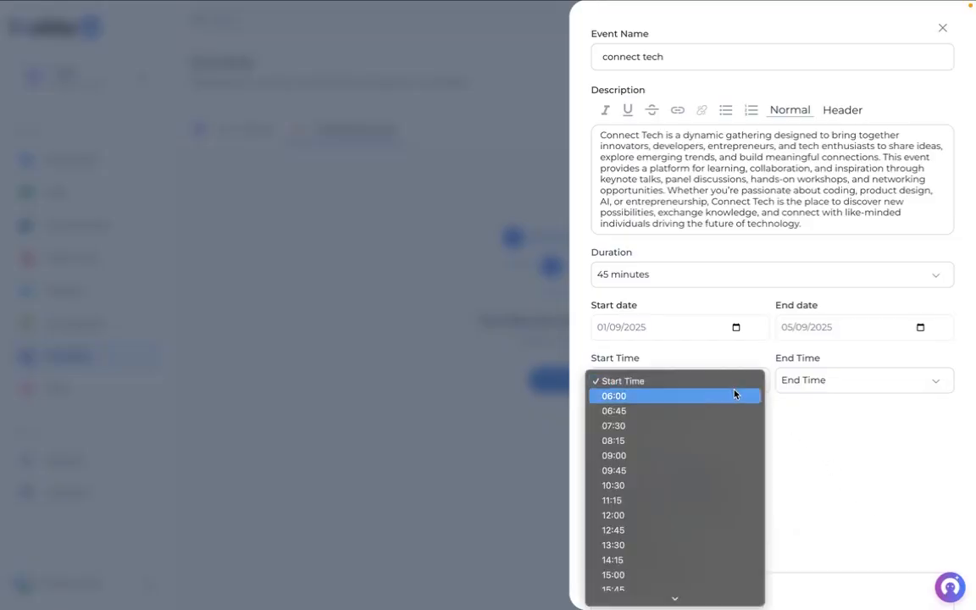
pyautogui.click(732, 395)
pyautogui.click(800, 382)
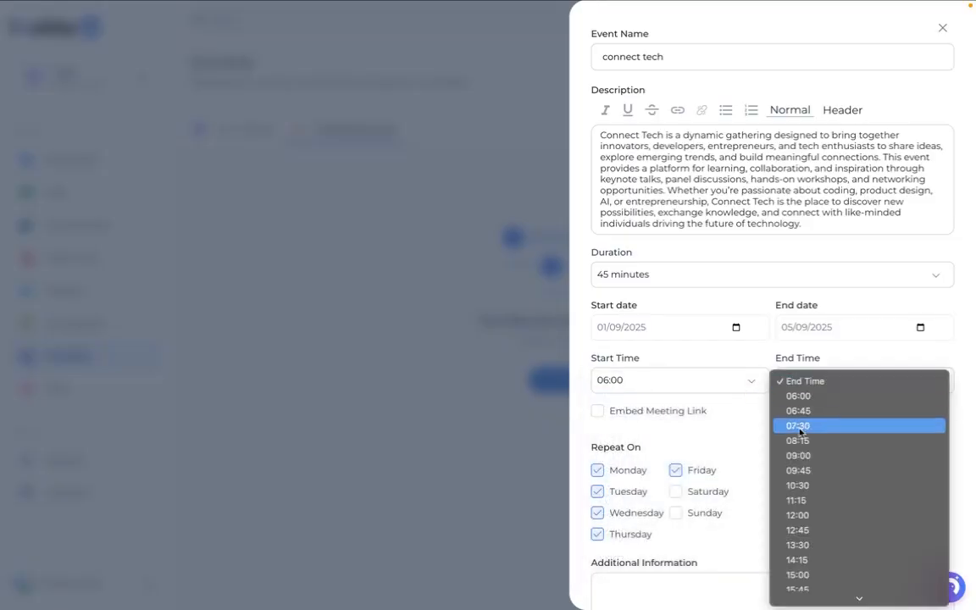
pyautogui.click(798, 576)
pyautogui.click(830, 385)
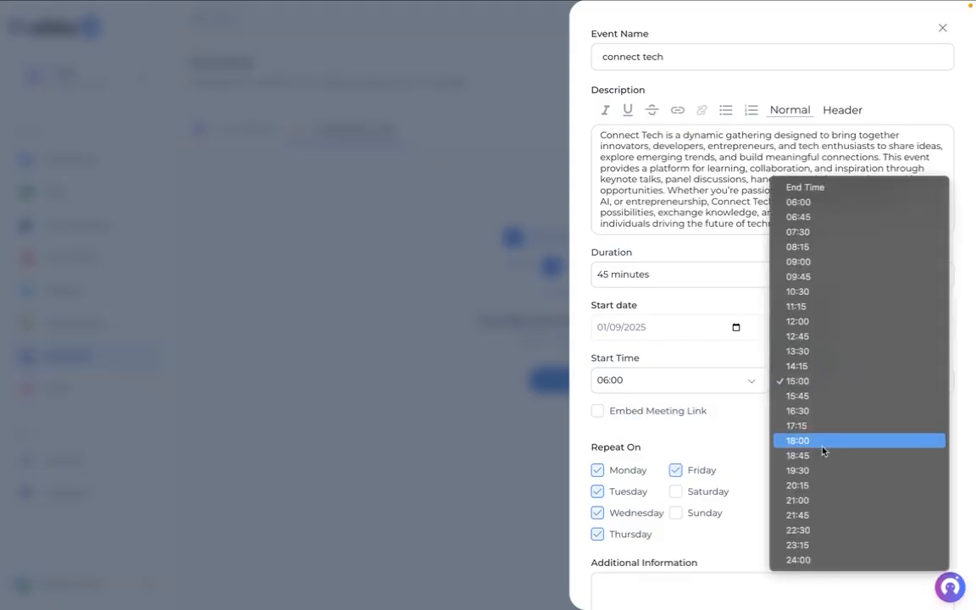
pyautogui.click(821, 455)
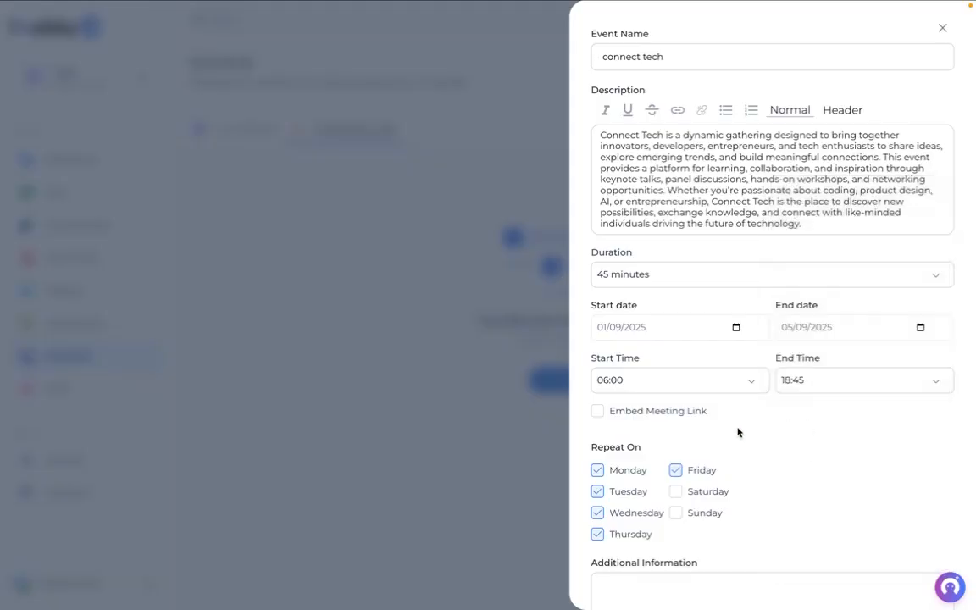
pyautogui.click(627, 414)
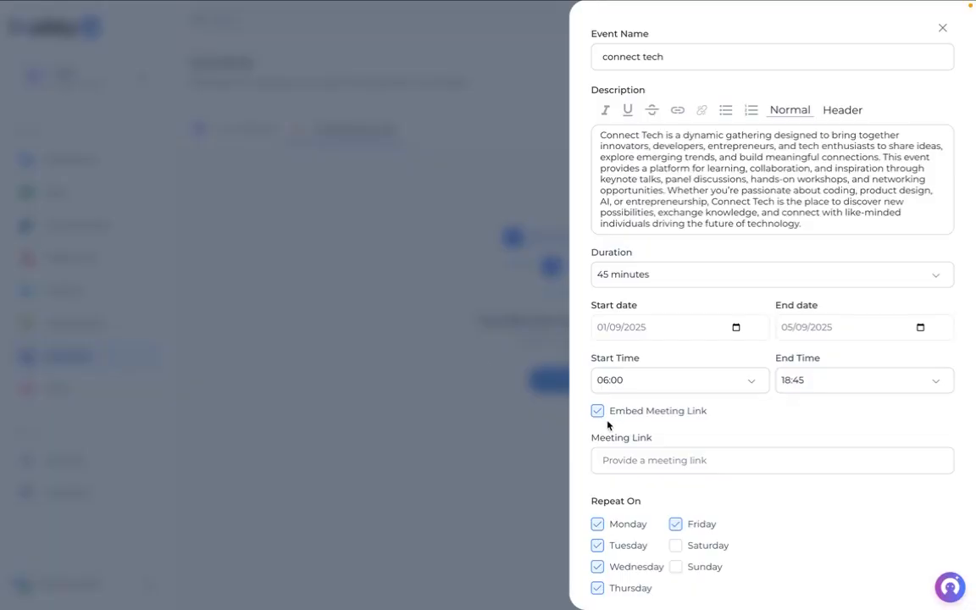
# - Paste the Google Meet URL as the meeting link and create the schedule
pyautogui.click(633, 460)
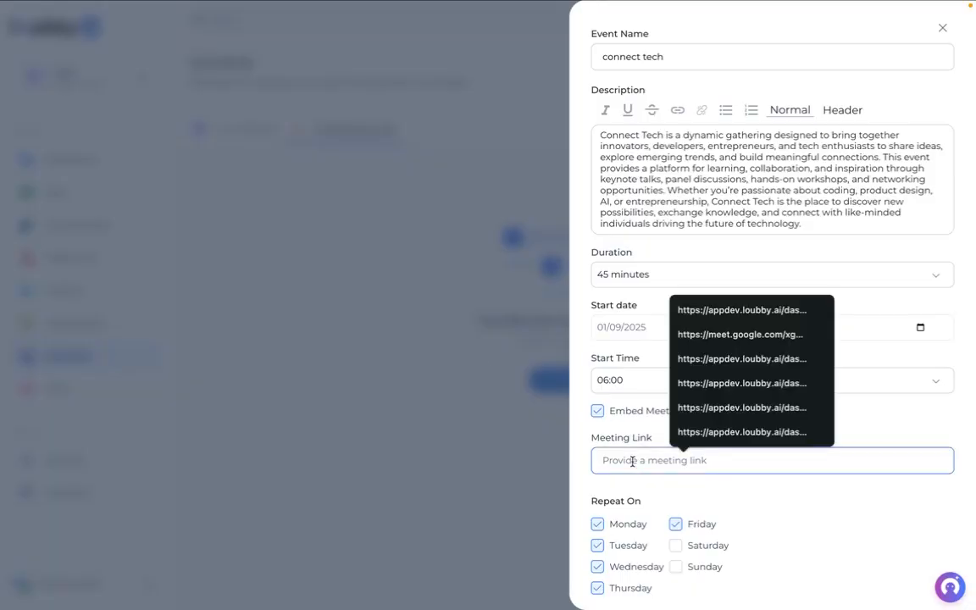
pyautogui.scroll(-3, 631, 462)
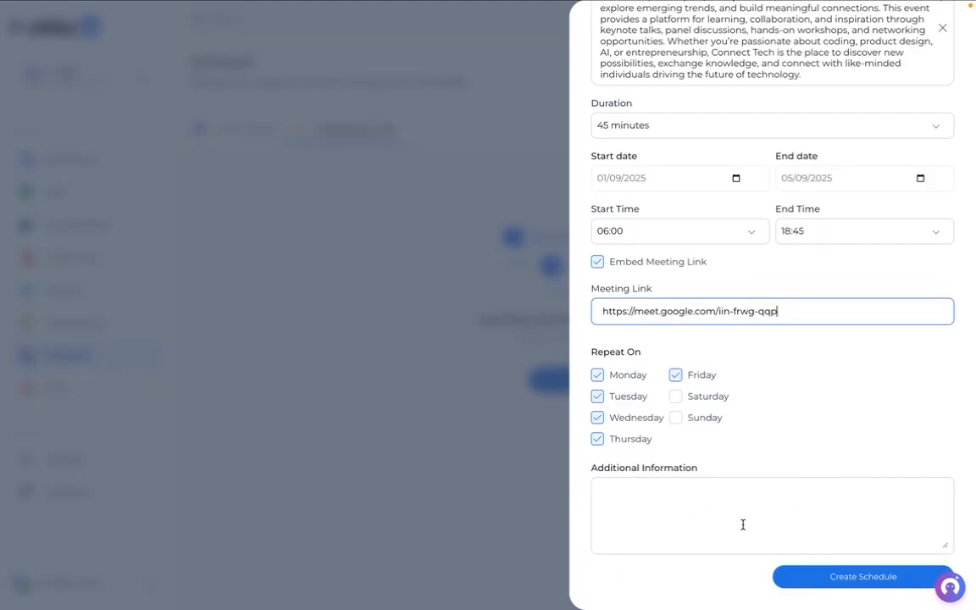
pyautogui.scroll(1, 738, 377)
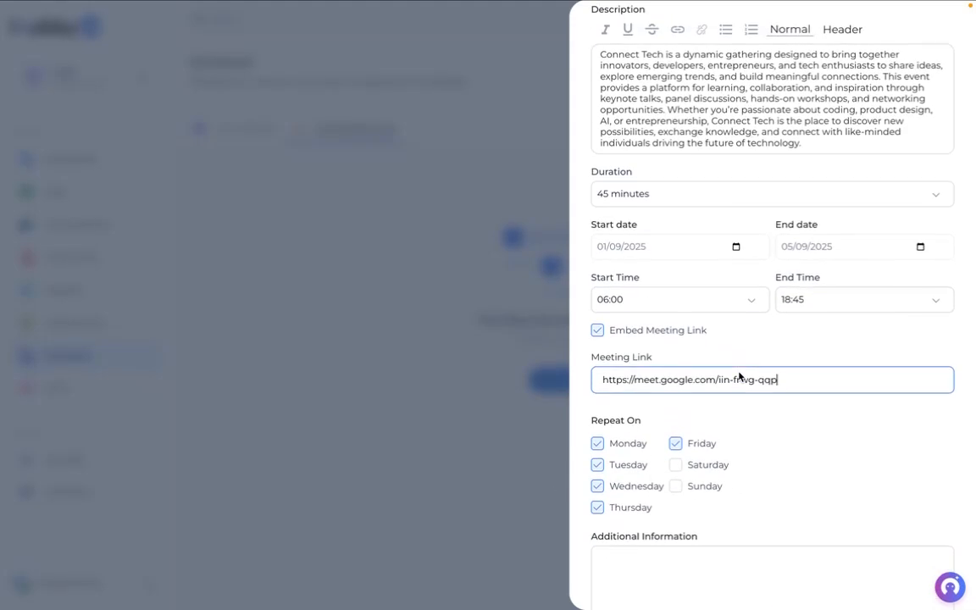
pyautogui.scroll(-1, 739, 377)
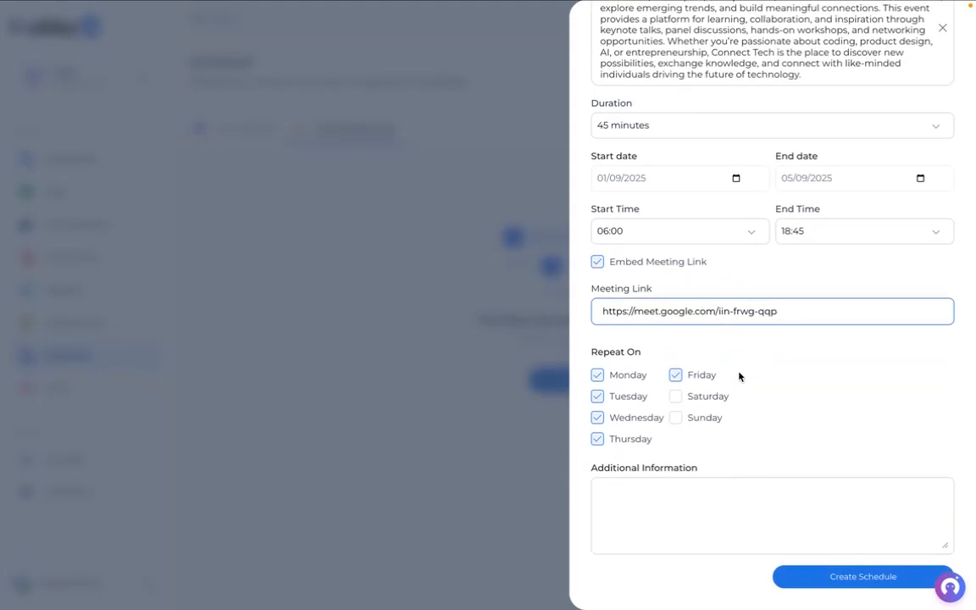
pyautogui.click(810, 576)
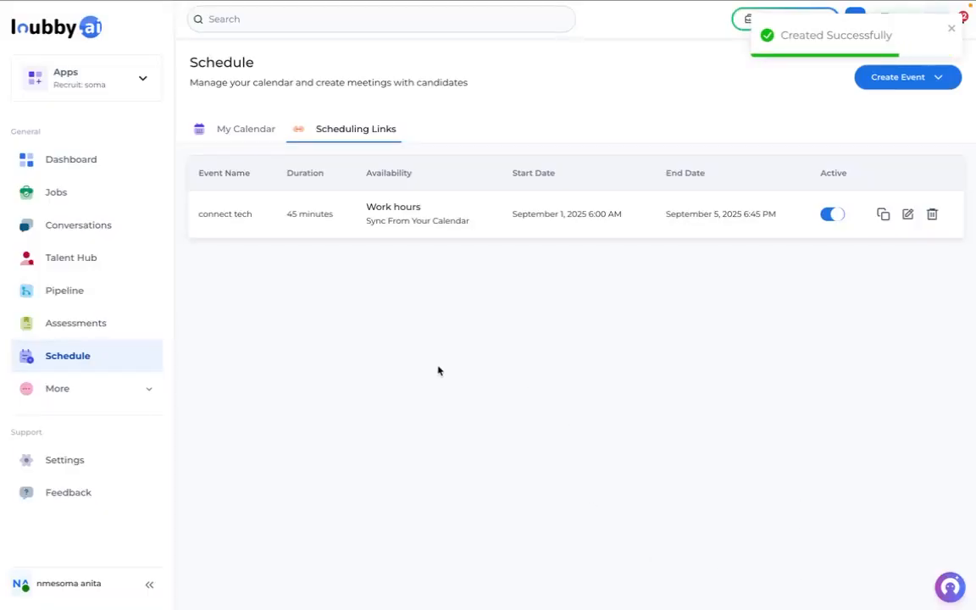
# - Copy the connect tech booking link, dismissing the edit panel and delete prompt unchanged
pyautogui.click(884, 216)
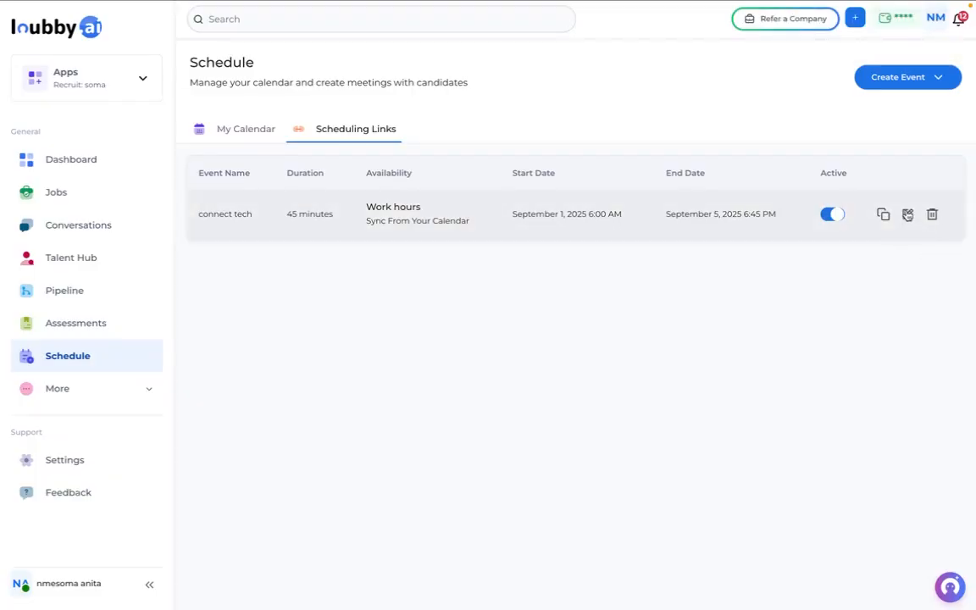
pyautogui.click(907, 217)
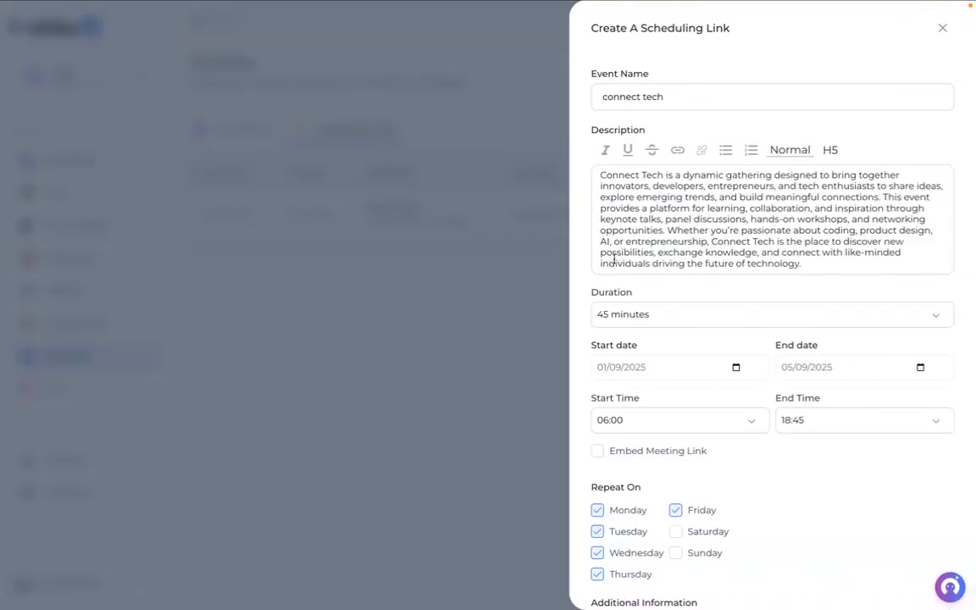
pyautogui.click(416, 271)
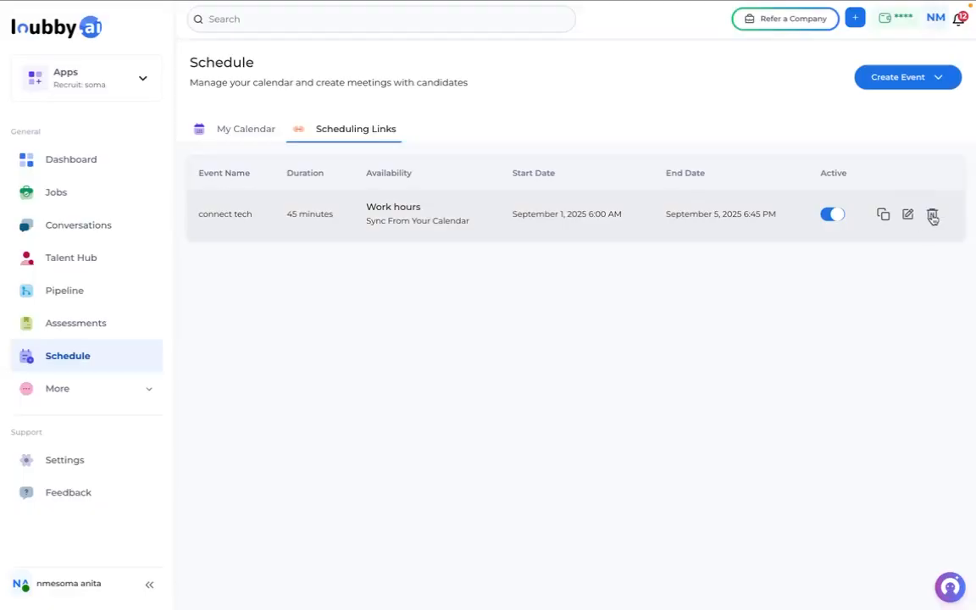
pyautogui.click(933, 219)
pyautogui.click(797, 261)
pyautogui.click(882, 215)
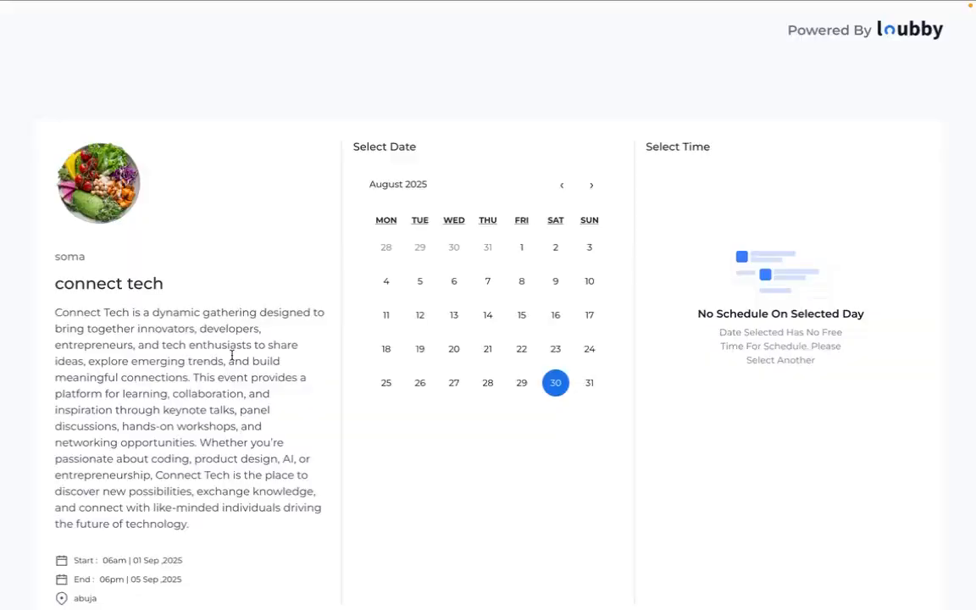
# - Pick Thursday 4 September 2025 at 09:00 am on the booking page and click Book
pyautogui.scroll(-1, 231, 356)
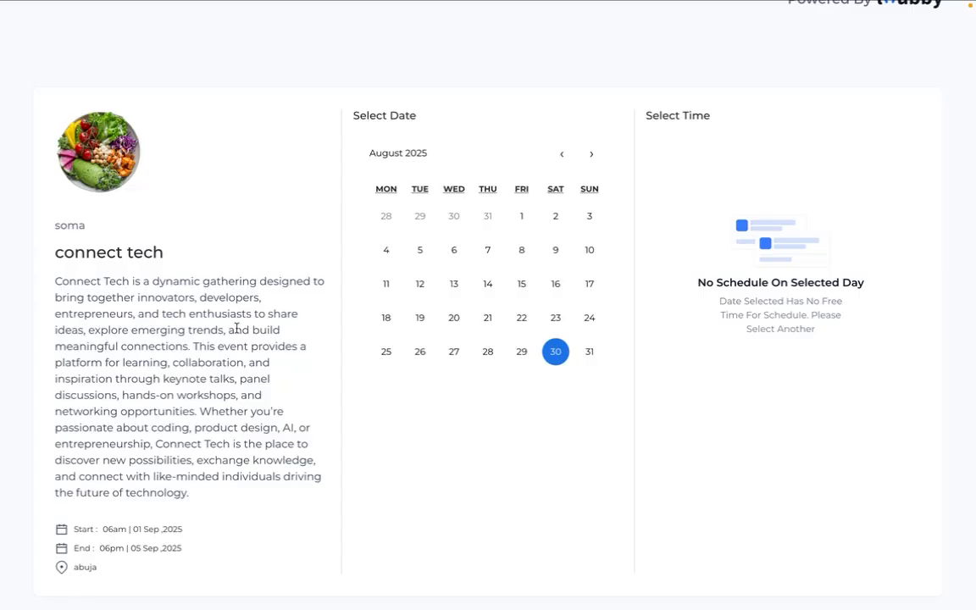
pyautogui.click(590, 155)
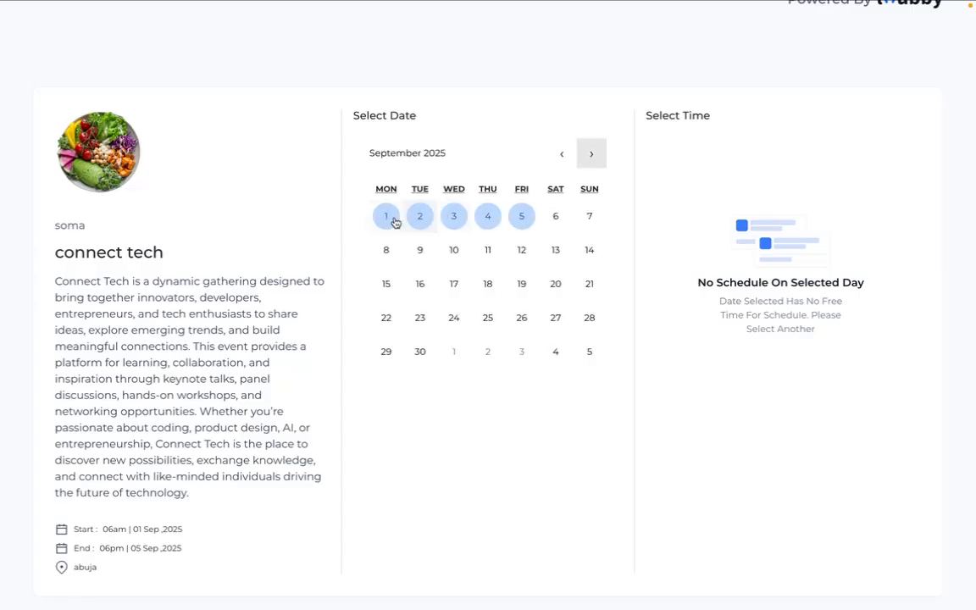
pyautogui.click(488, 217)
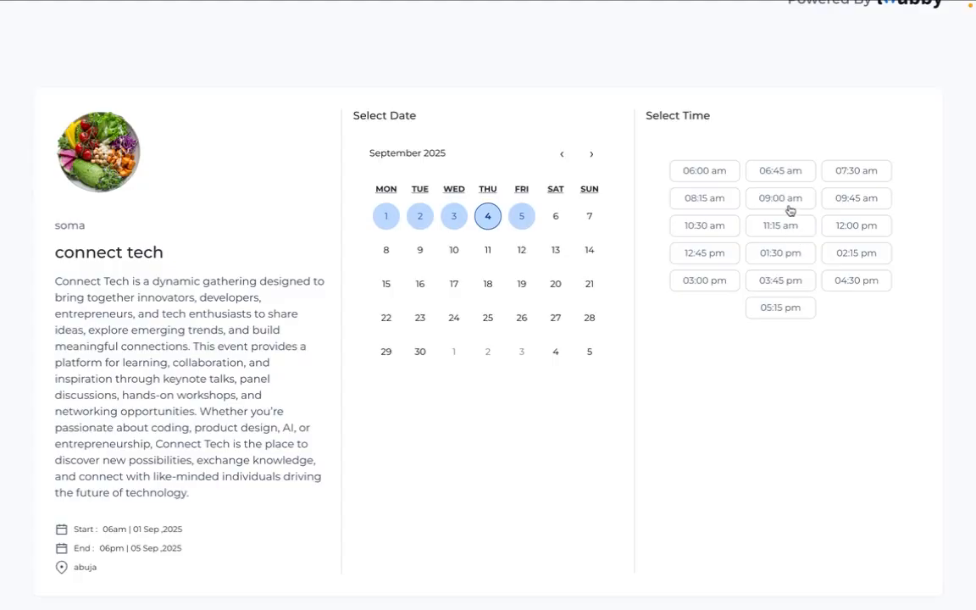
pyautogui.click(788, 209)
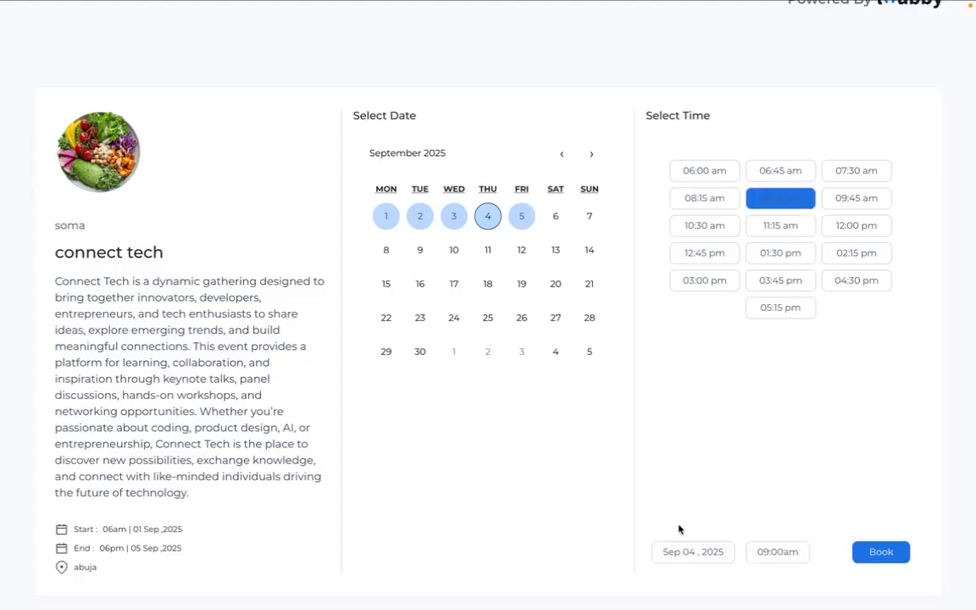
pyautogui.click(884, 549)
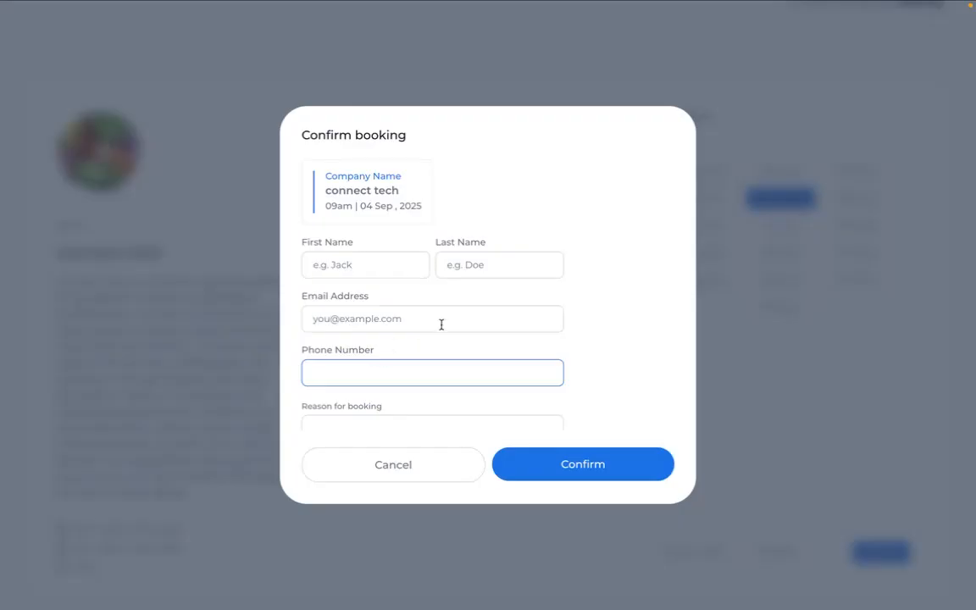
# - Fill in the attendee's first name, last name, e-mail address and phone number
pyautogui.click(361, 265)
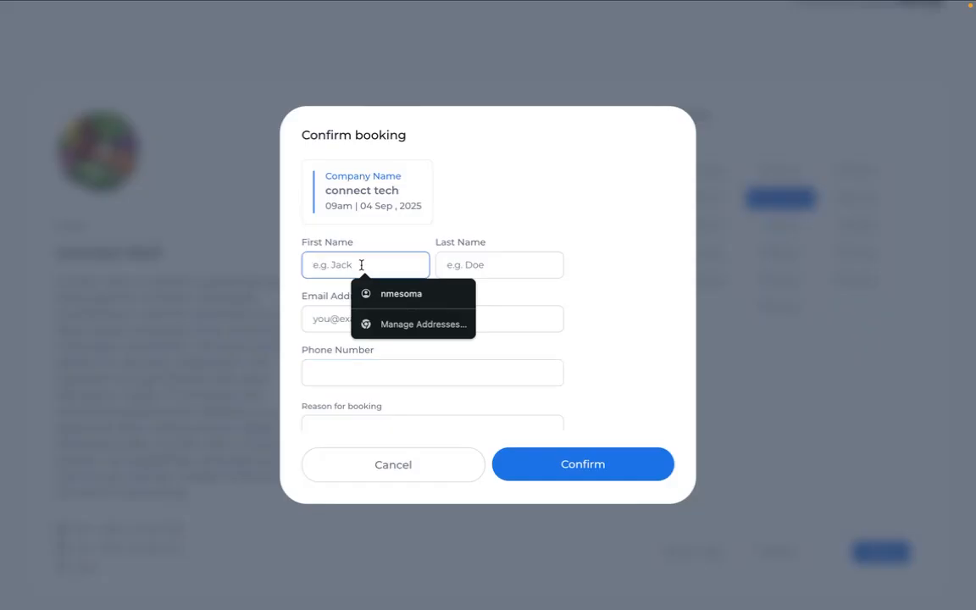
pyautogui.write('john')
pyautogui.click(466, 270)
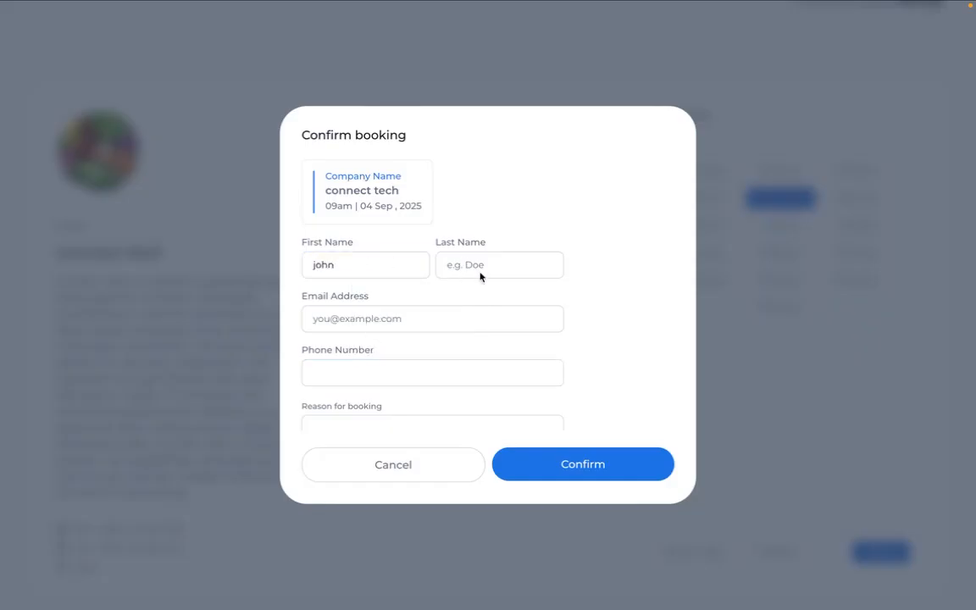
pyautogui.write('doe')
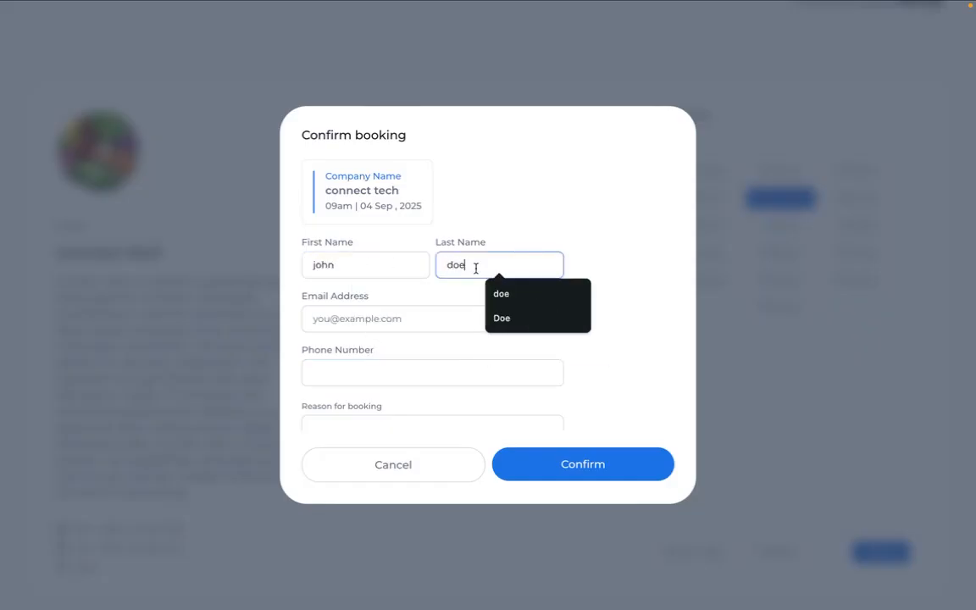
pyautogui.click(433, 315)
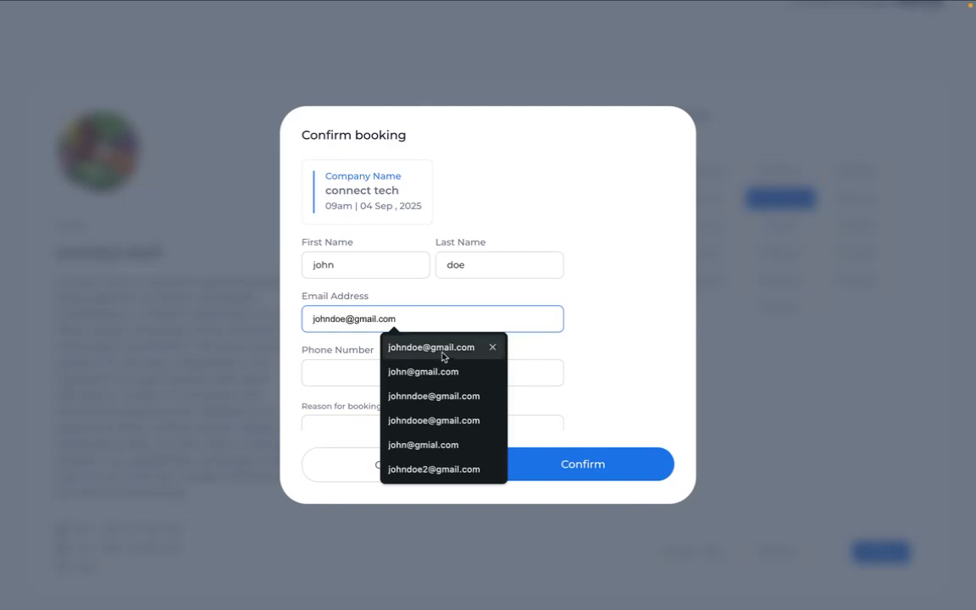
pyautogui.click(441, 356)
pyautogui.click(363, 372)
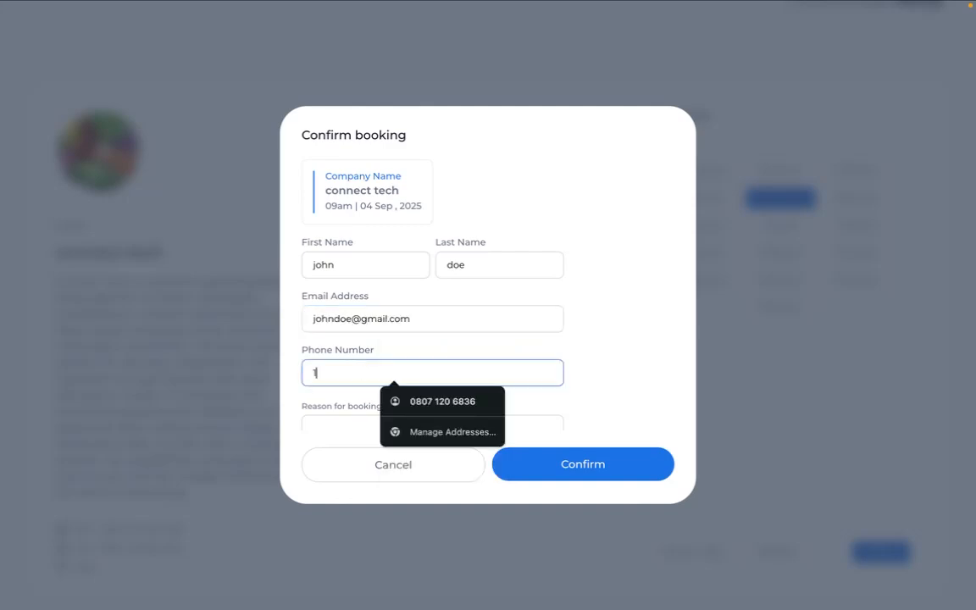
pyautogui.write('1234567890')
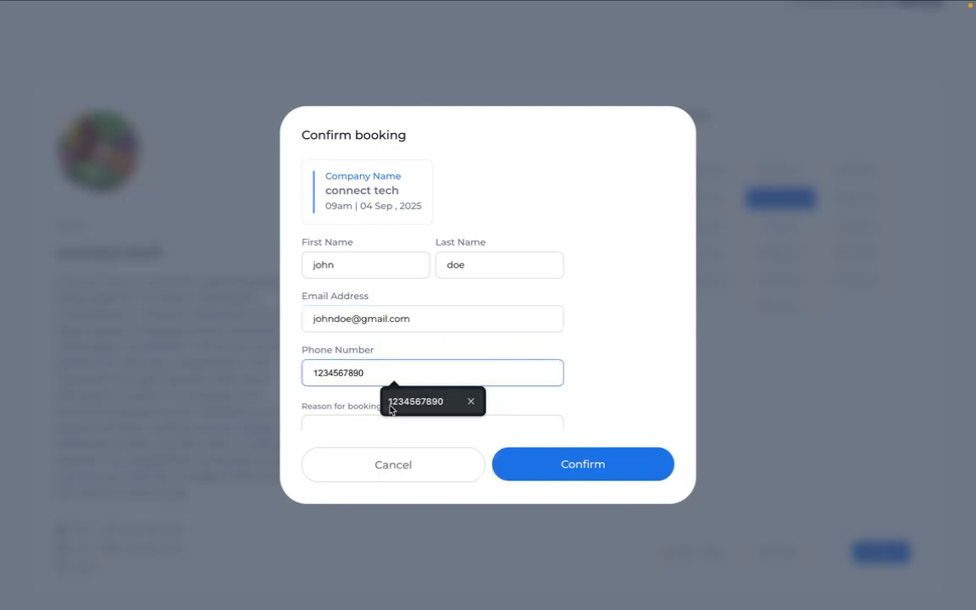
pyautogui.click(394, 402)
# - Give 'networking' as the booking reason, confirm, and return to the Loubby dashboard tab
pyautogui.scroll(-2, 393, 403)
pyautogui.click(394, 401)
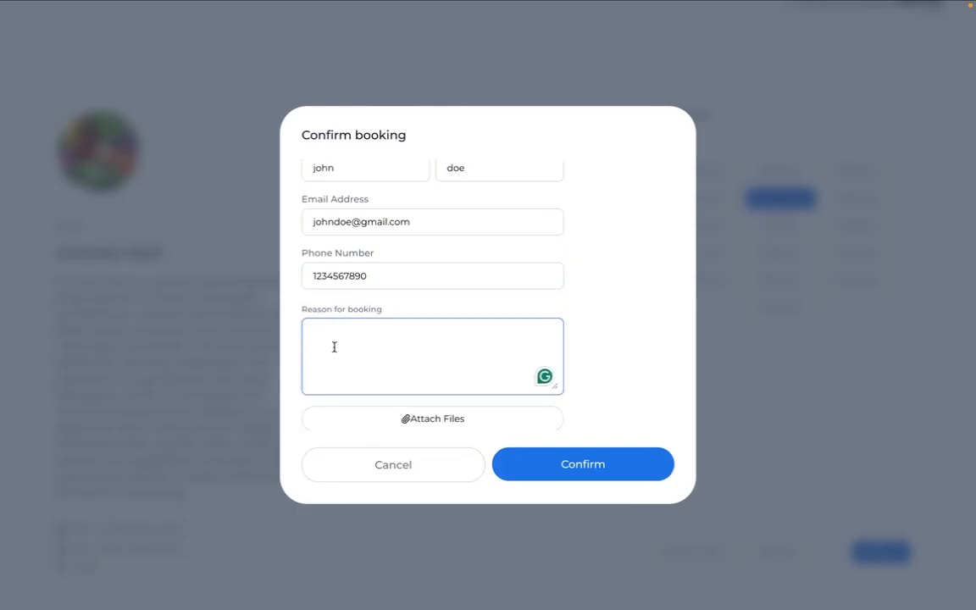
pyautogui.write('networking')
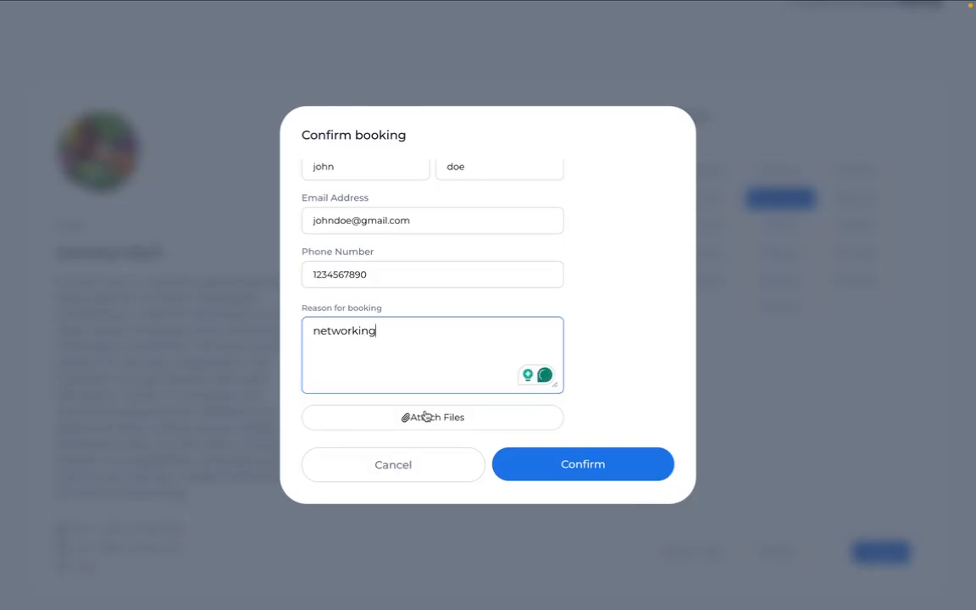
pyautogui.scroll(1, 429, 362)
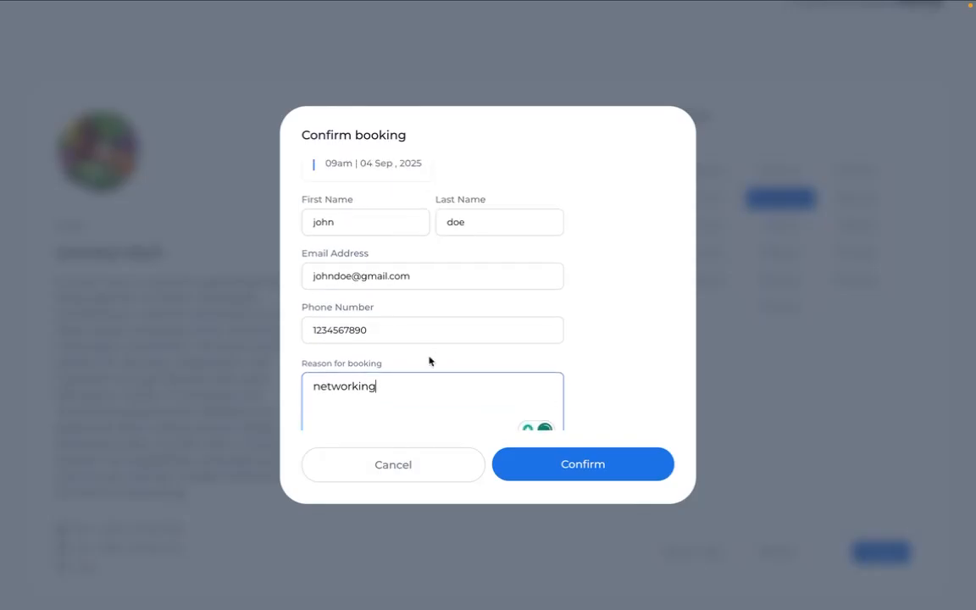
pyautogui.scroll(-1, 429, 355)
pyautogui.click(619, 467)
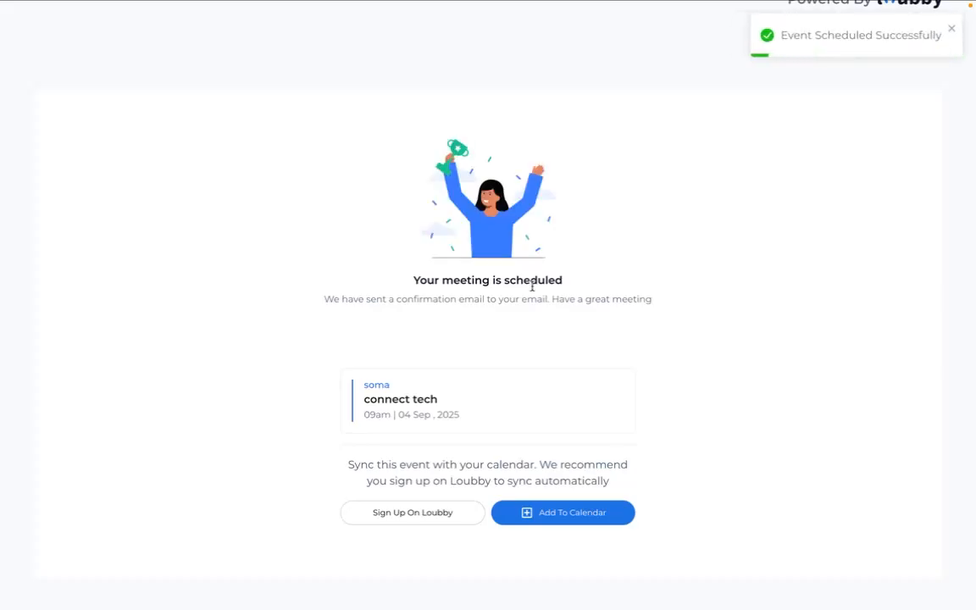
pyautogui.click(123, 33)
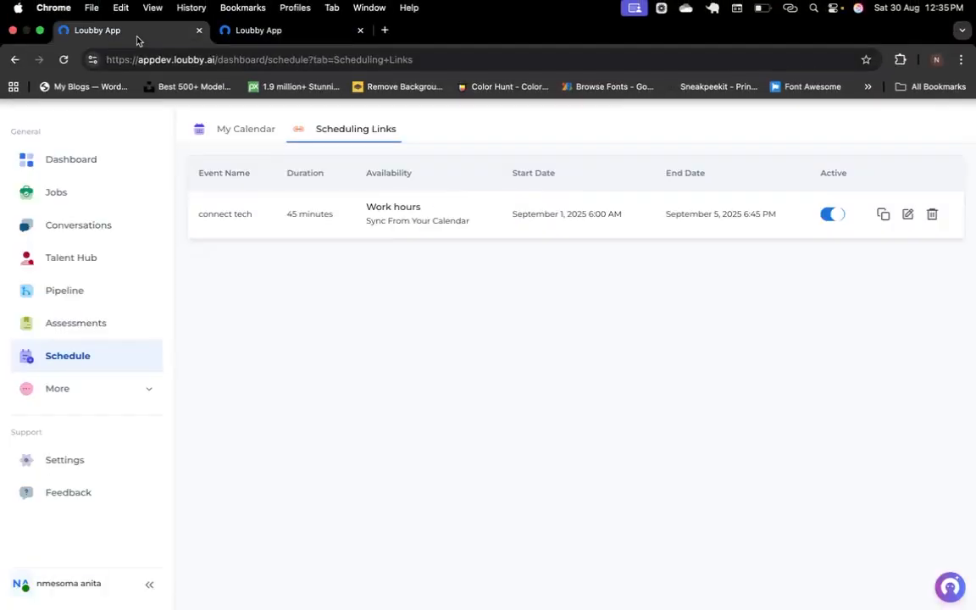
# - Open My Calendar and check the Sep 4 Connect Tech meeting details
pyautogui.click(241, 129)
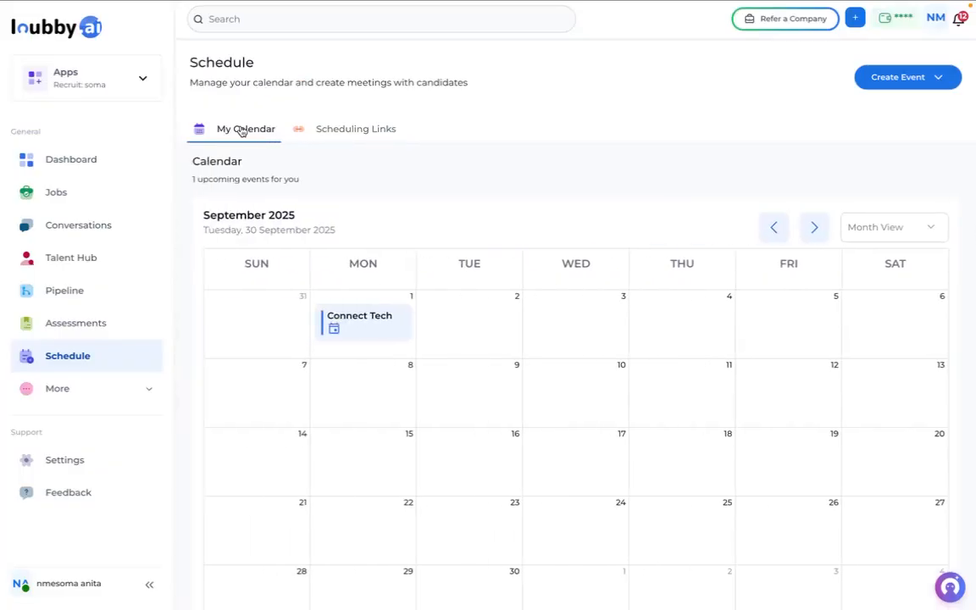
pyautogui.scroll(-1, 495, 420)
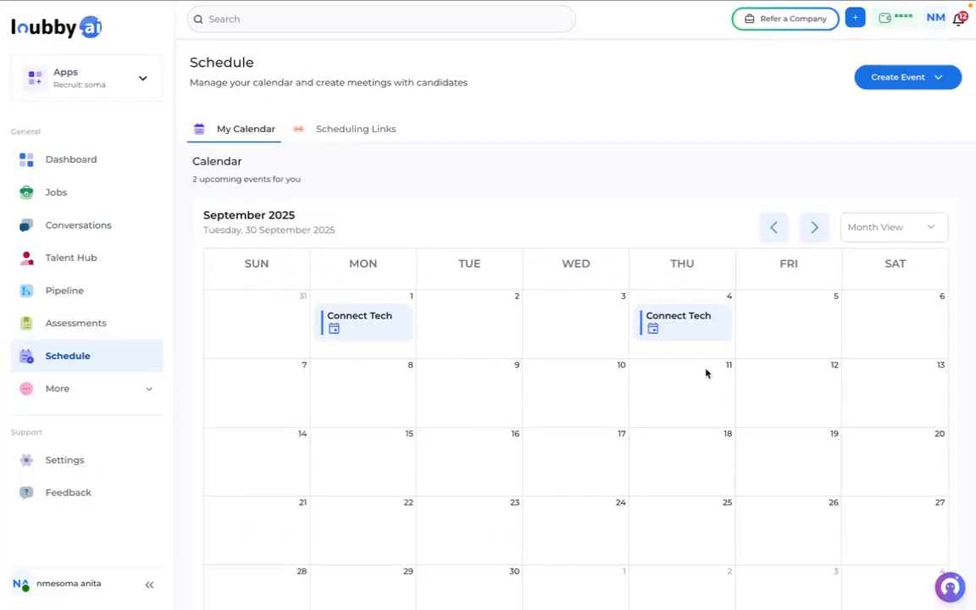
pyautogui.click(679, 334)
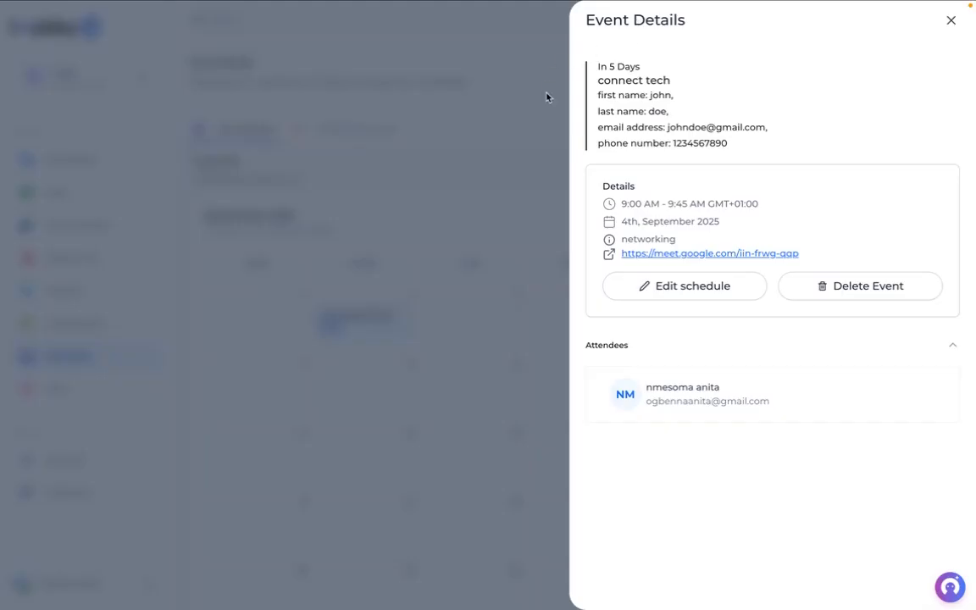
pyautogui.click(503, 206)
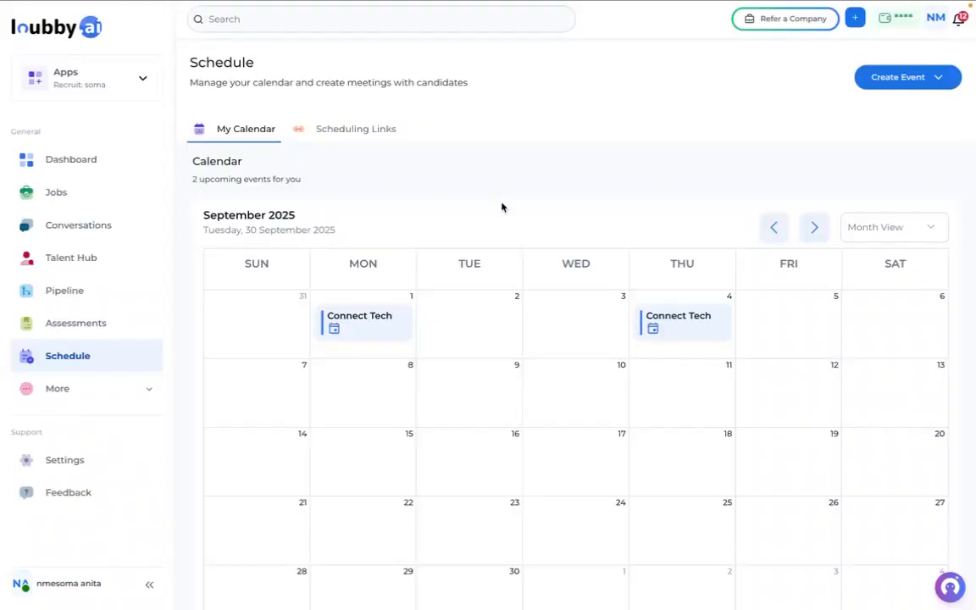